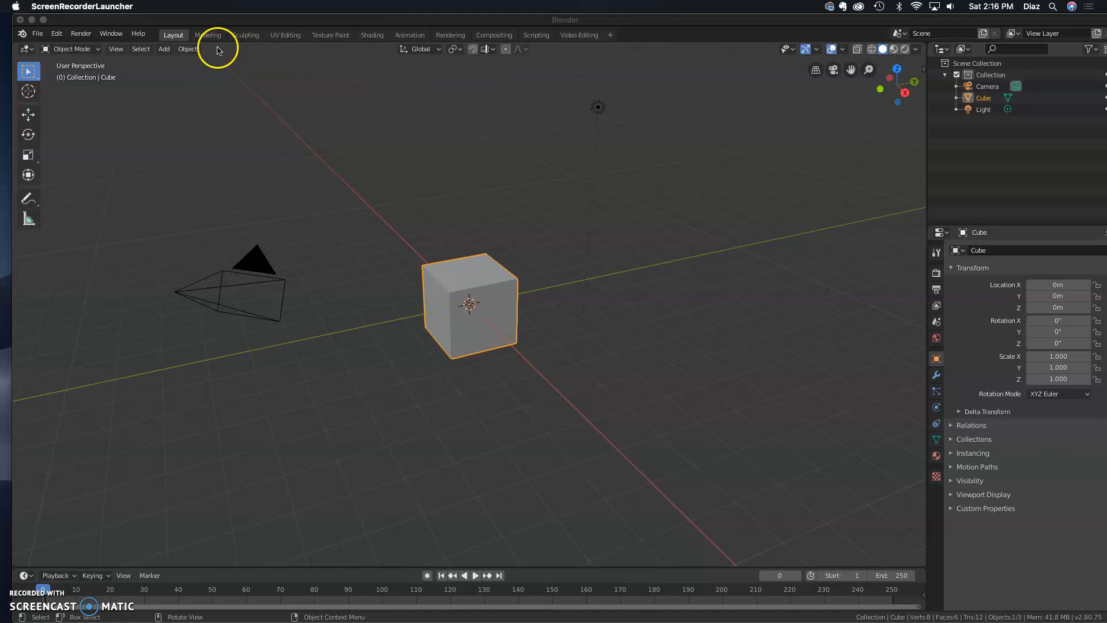
Add a new Video Editing workspace
drag(193, 24, 191, 23)
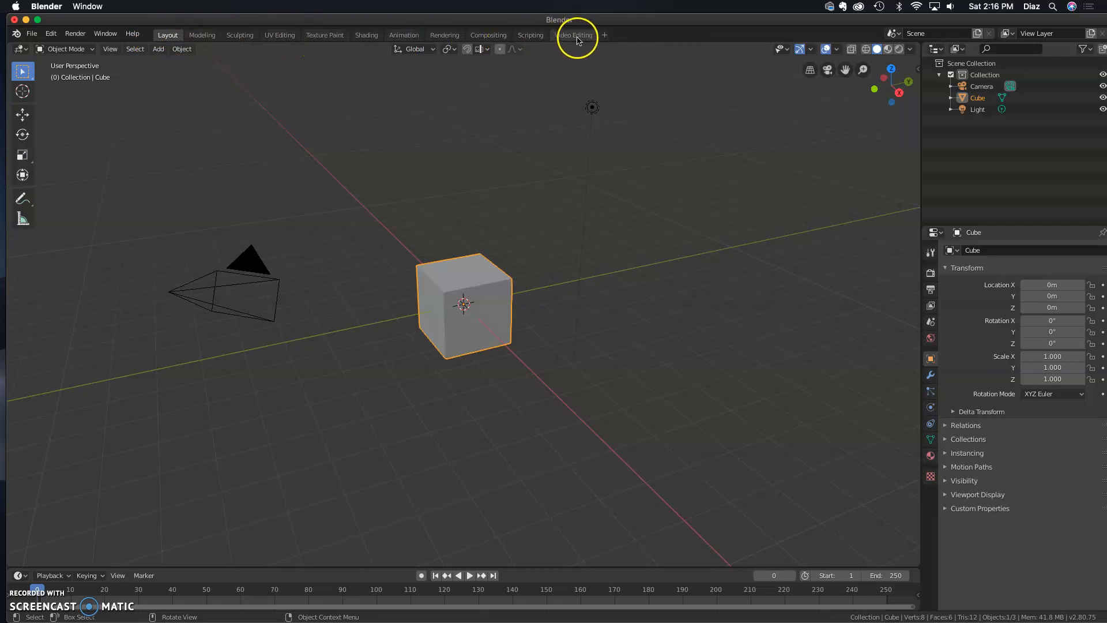
click(603, 35)
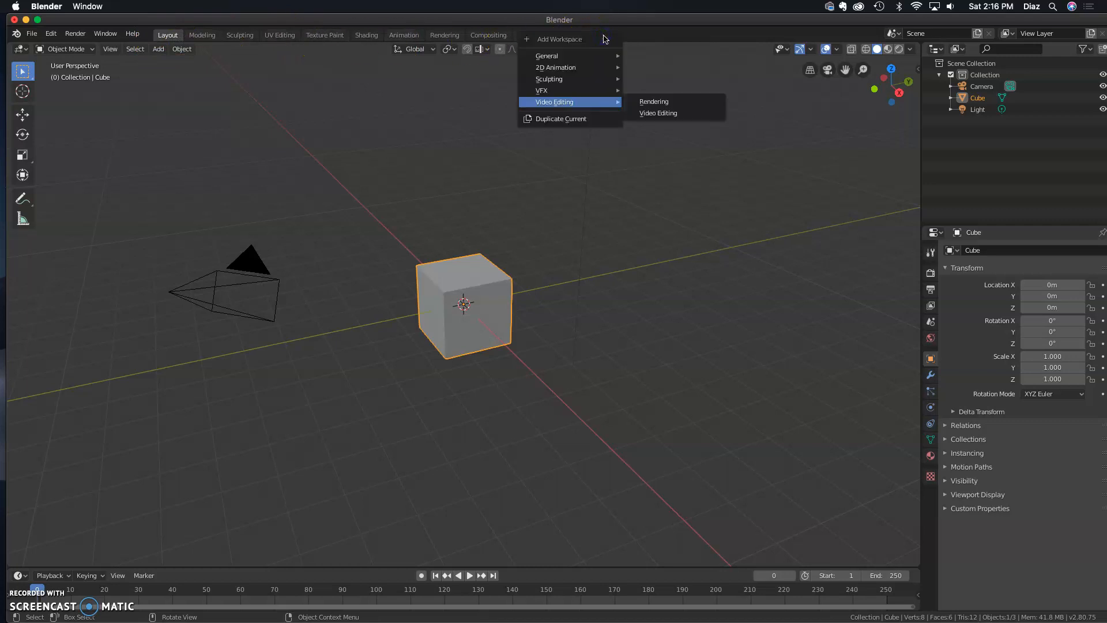
mouse_move(596, 104)
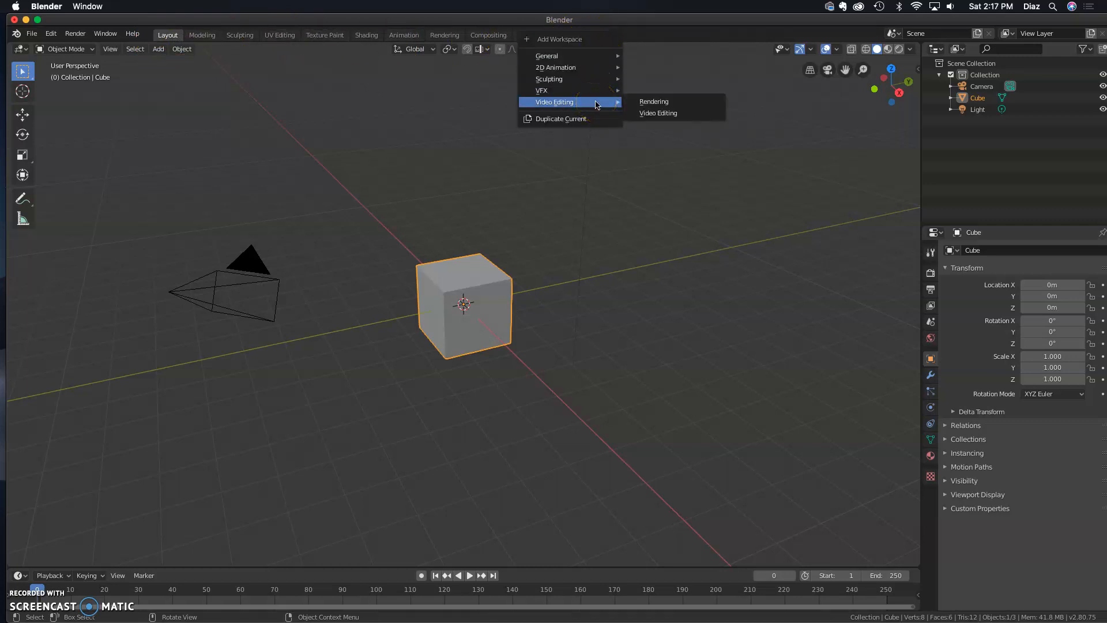
click(670, 114)
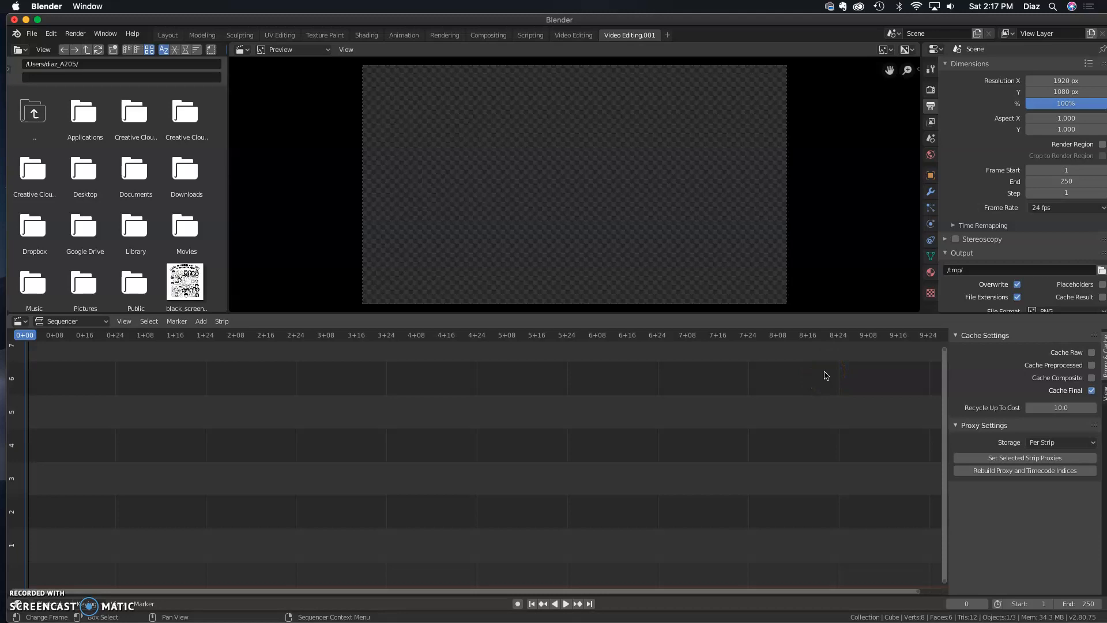
Import dollyzoom.avi from the desktop into the sequencer as a movie strip
drag(1105, 620, 1068, 606)
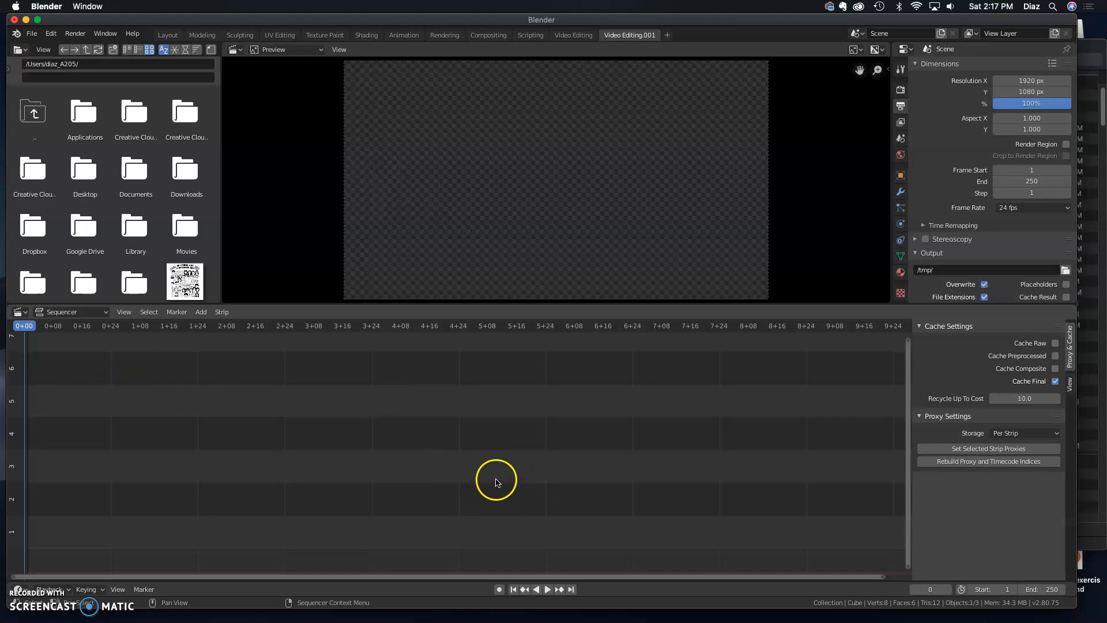
scroll(527, 479, up, 1)
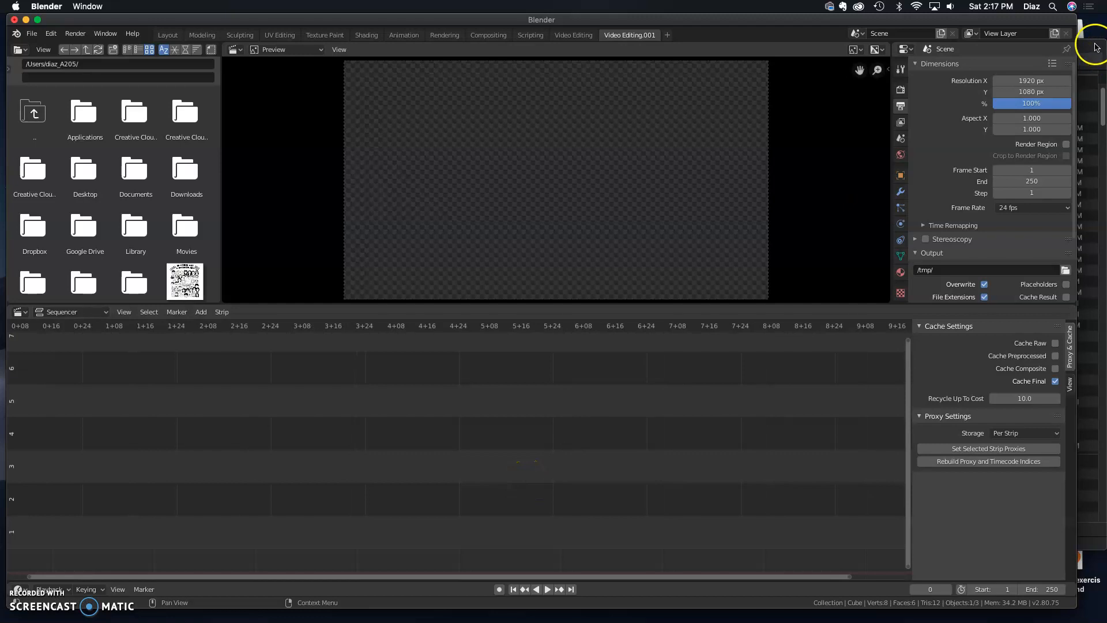
click(1096, 48)
click(523, 45)
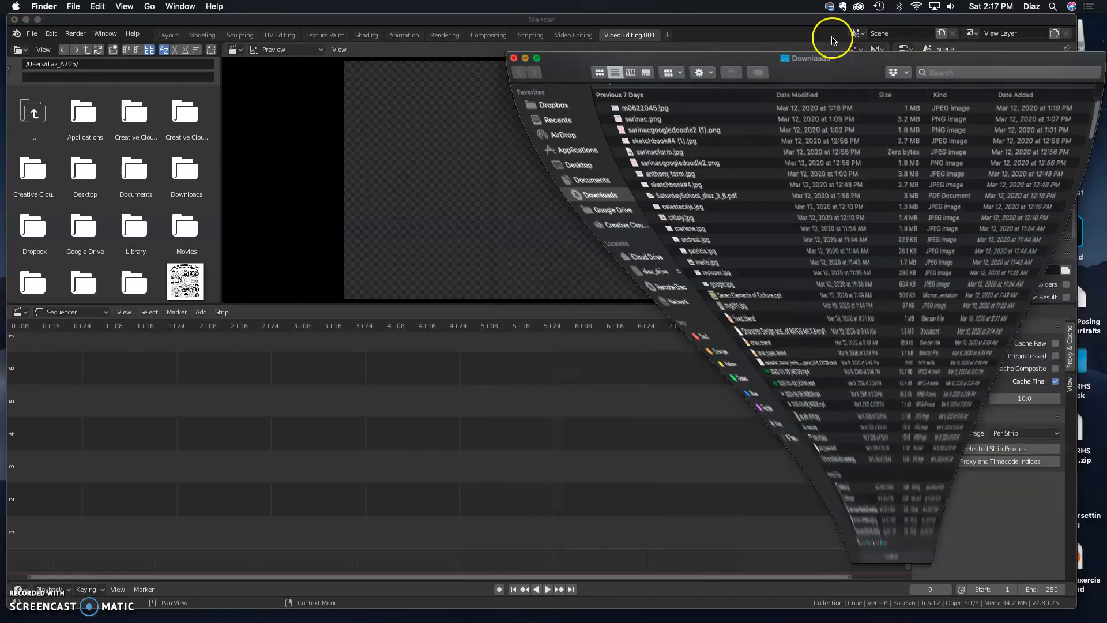
drag(917, 20, 730, 23)
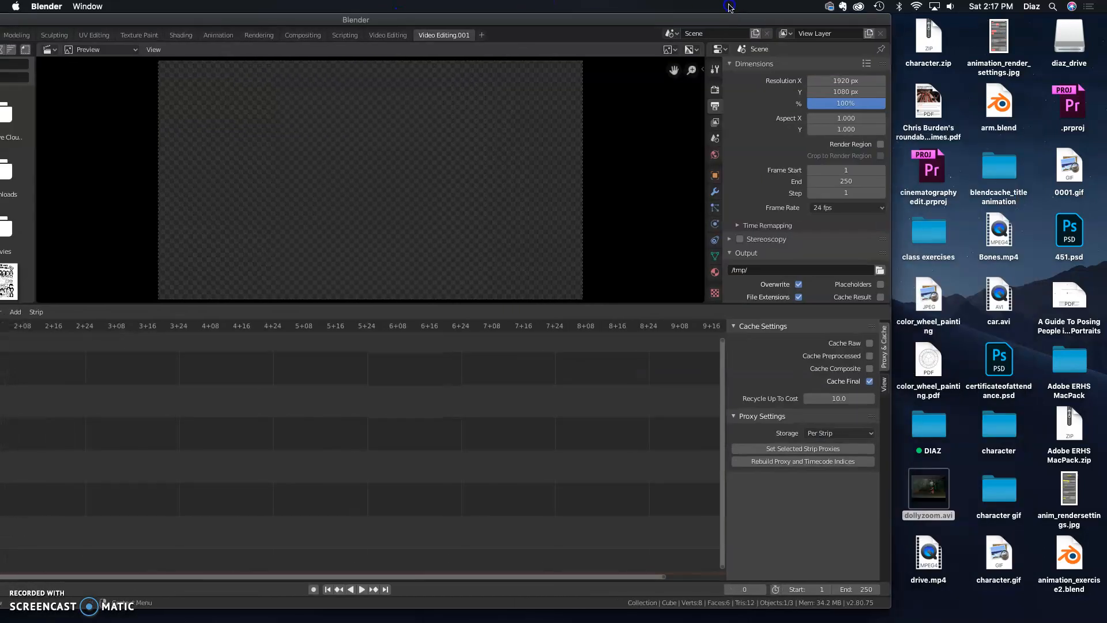
drag(937, 501, 383, 476)
drag(668, 18, 866, 17)
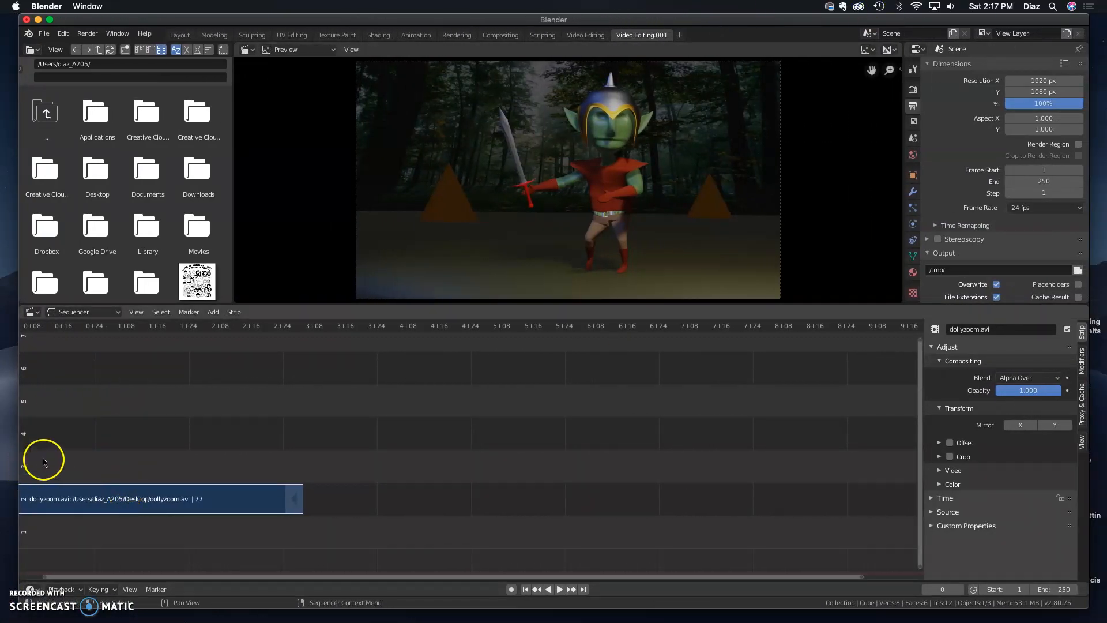
Play the movie strip and return to the first frame
click(558, 590)
click(558, 591)
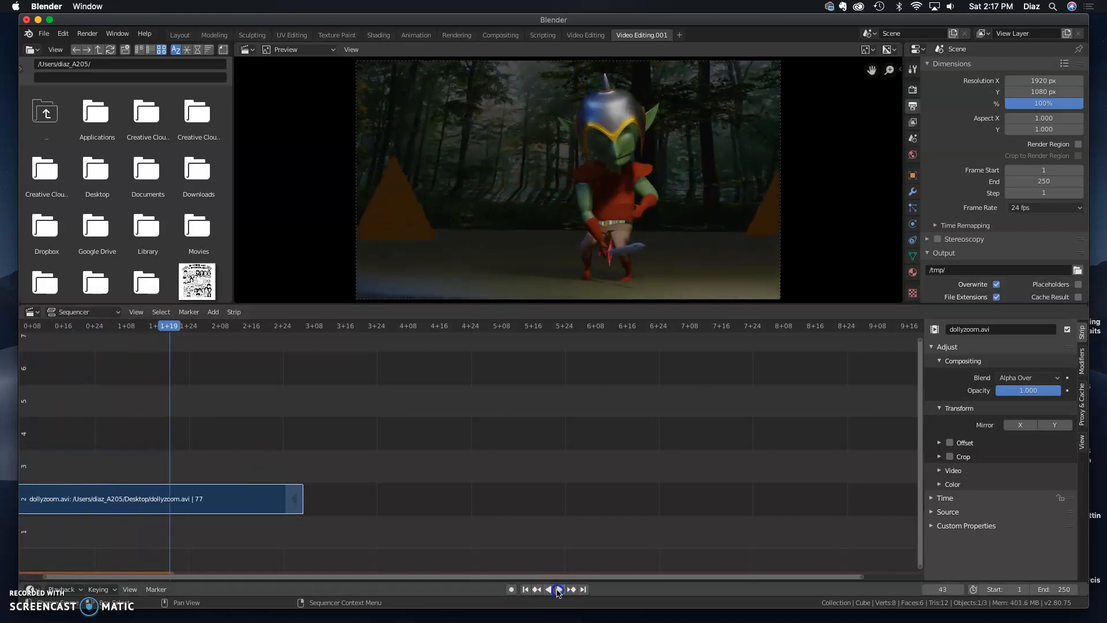
click(526, 590)
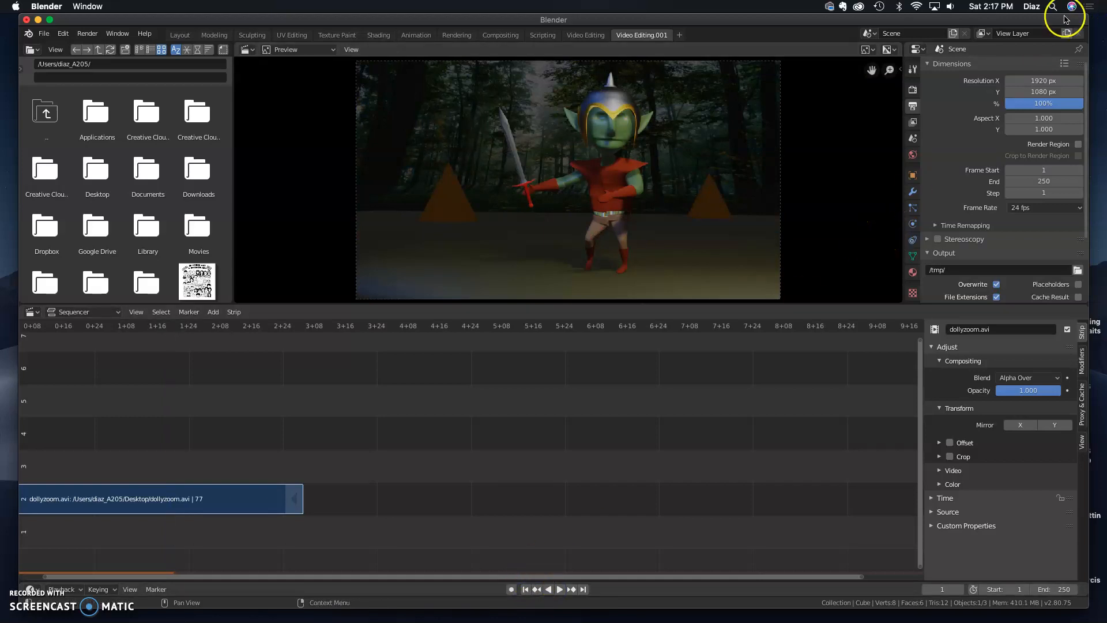
Import the zapsplat horror knife sound MP3 from the Downloads folder into channel 3 of the sequencer
drag(1064, 19, 1102, 8)
mouse_move(894, 612)
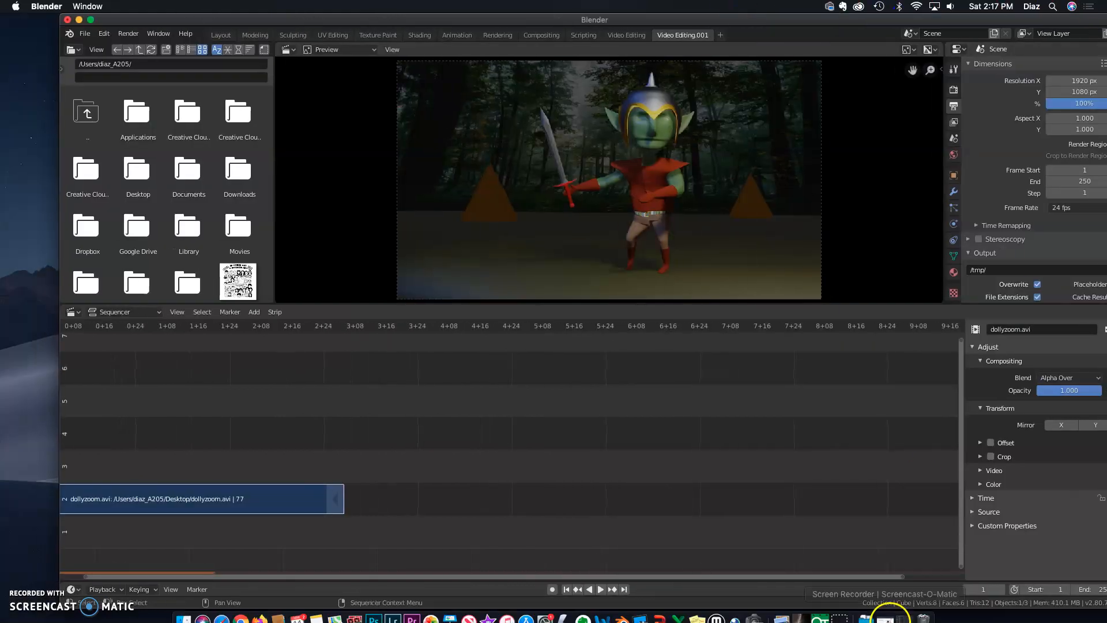
click(869, 614)
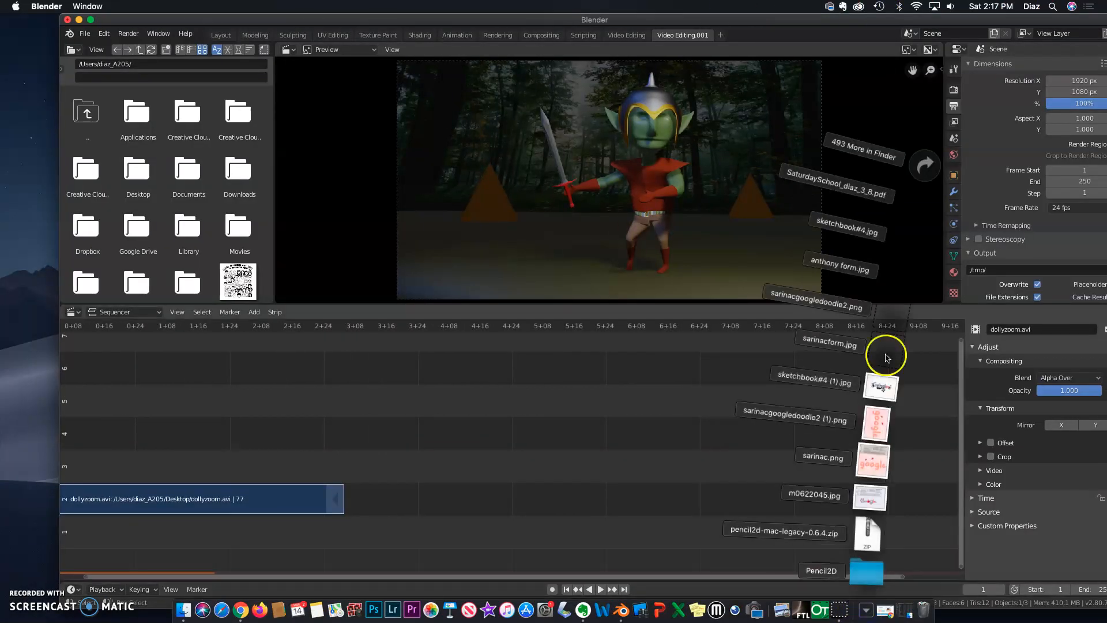
click(922, 166)
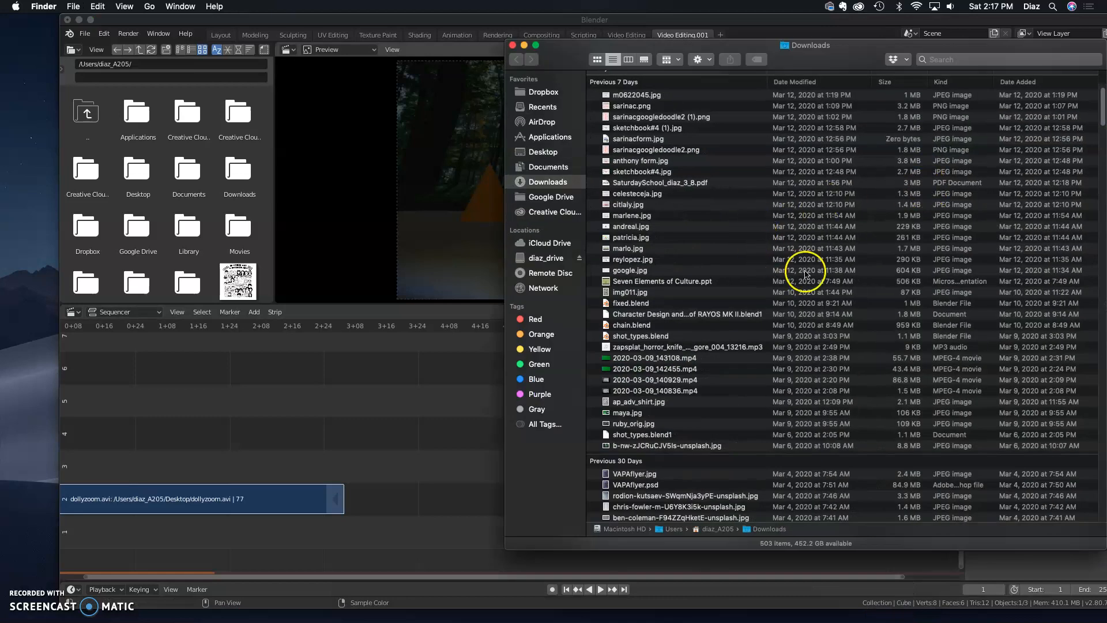
drag(958, 347, 199, 465)
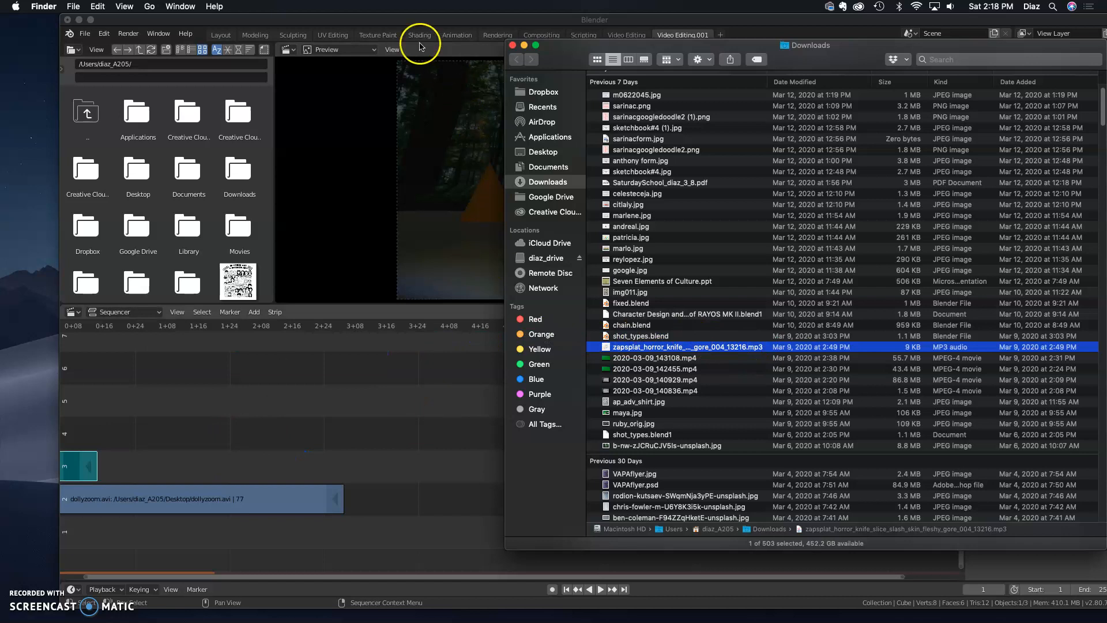
Slide the sound strip later along channel 3
click(415, 25)
click(78, 467)
drag(77, 468, 181, 468)
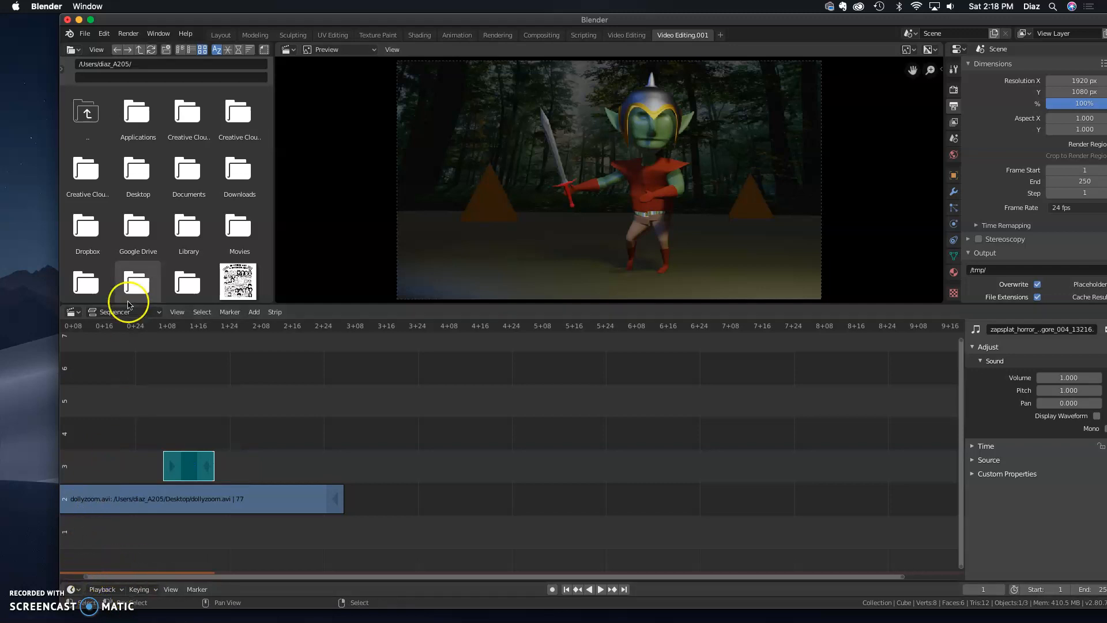
Preview the sound's timing and nudge the sound strip slightly earlier
click(98, 333)
key(space)
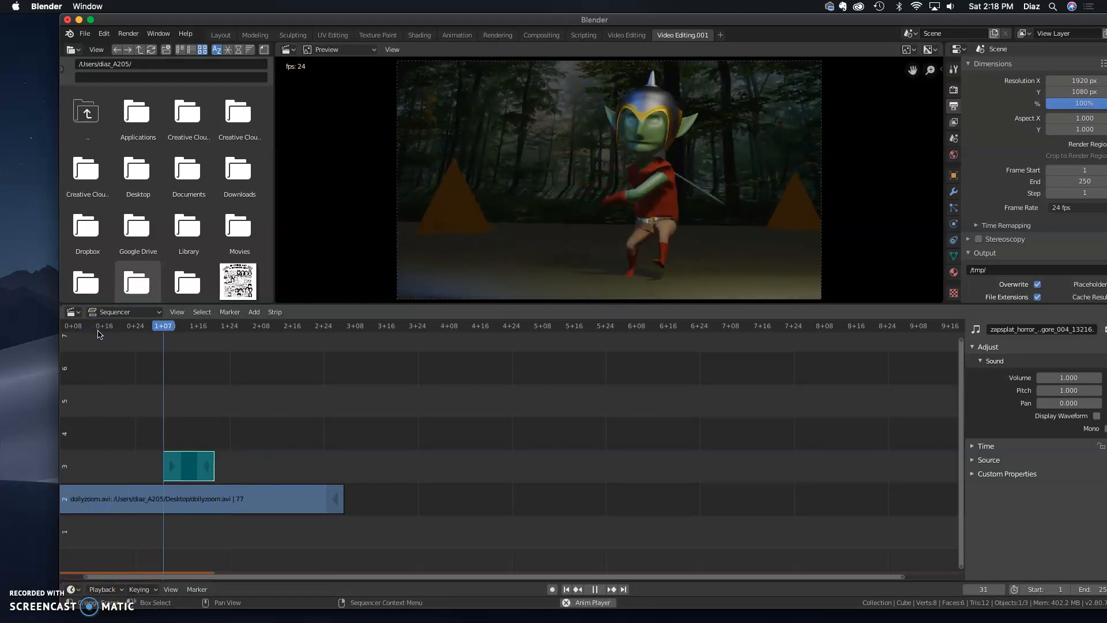
key(space)
drag(182, 466, 174, 465)
click(125, 327)
key(space)
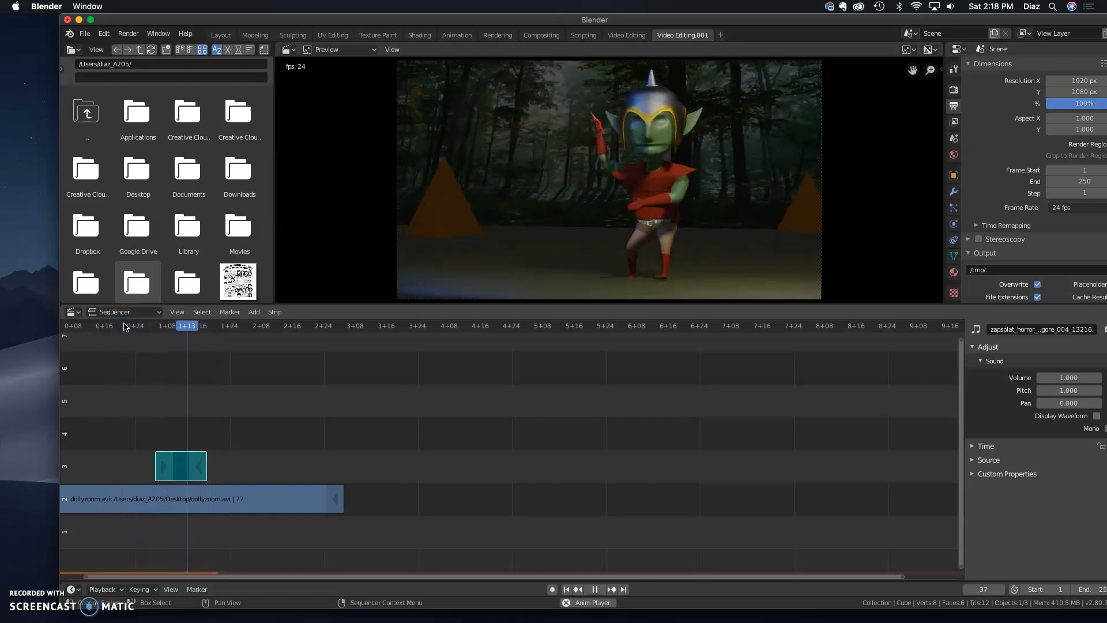
key(space)
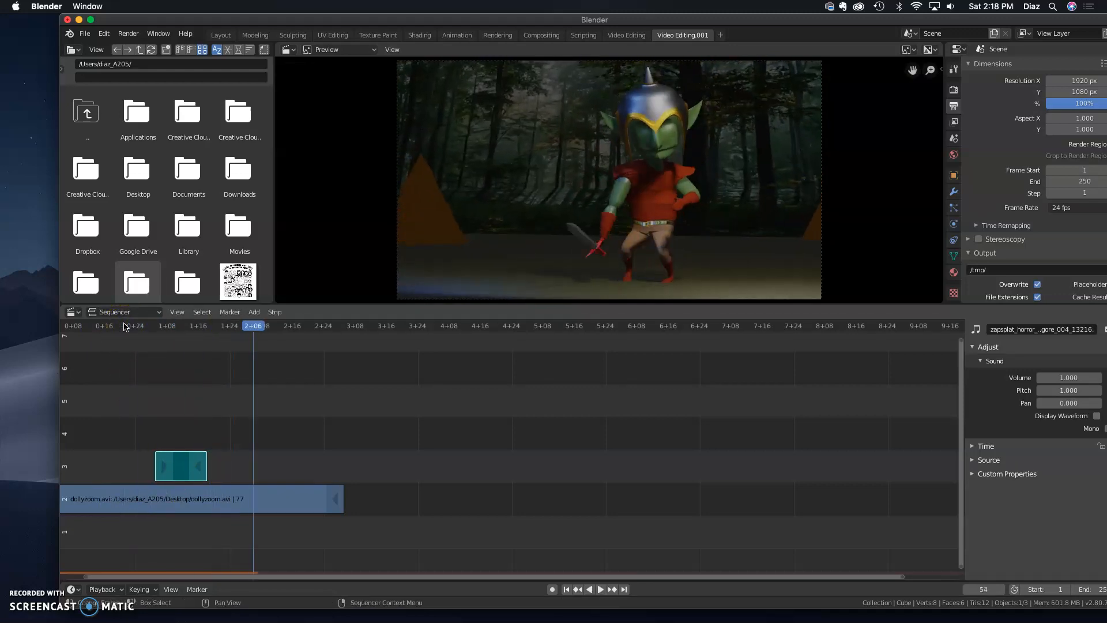
Add a text strip and move it to channel 4 at the start of the timeline
drag(802, 20, 747, 11)
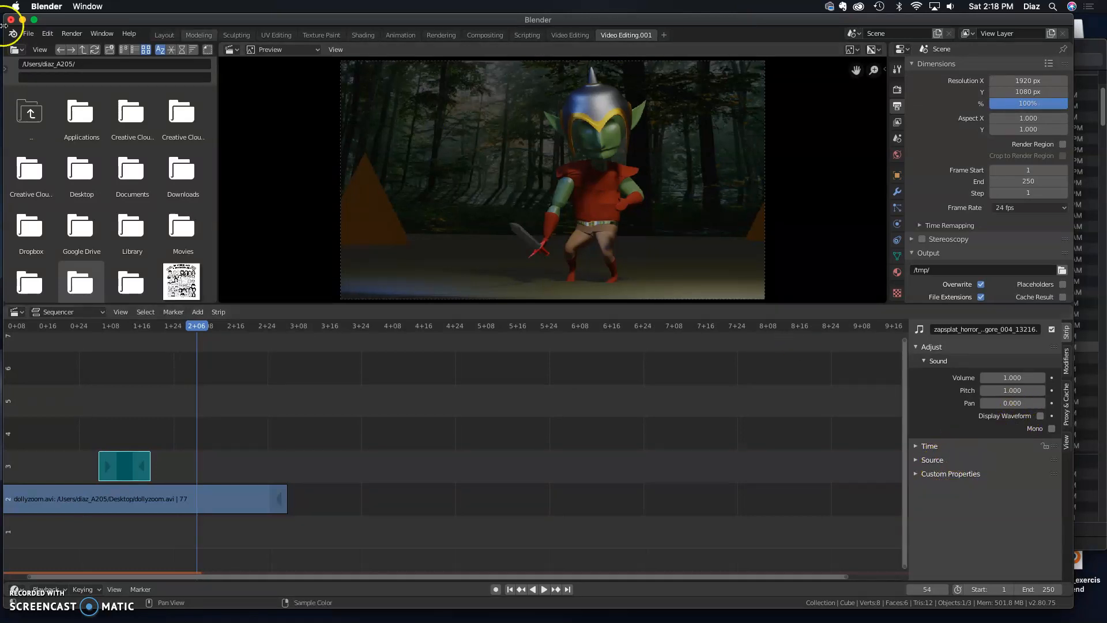
click(198, 313)
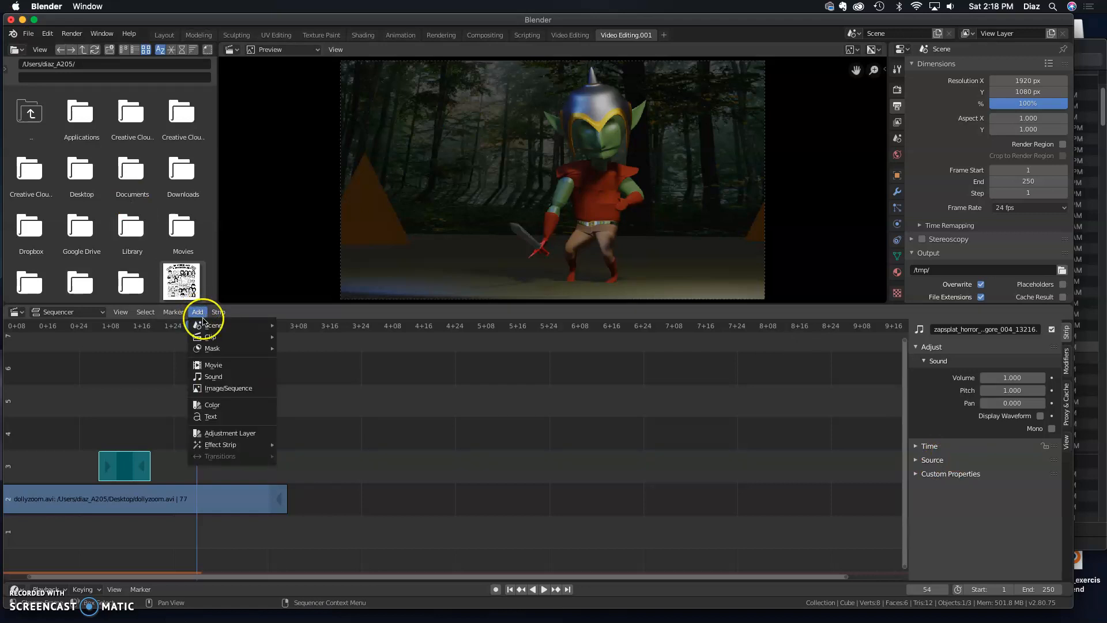
click(226, 416)
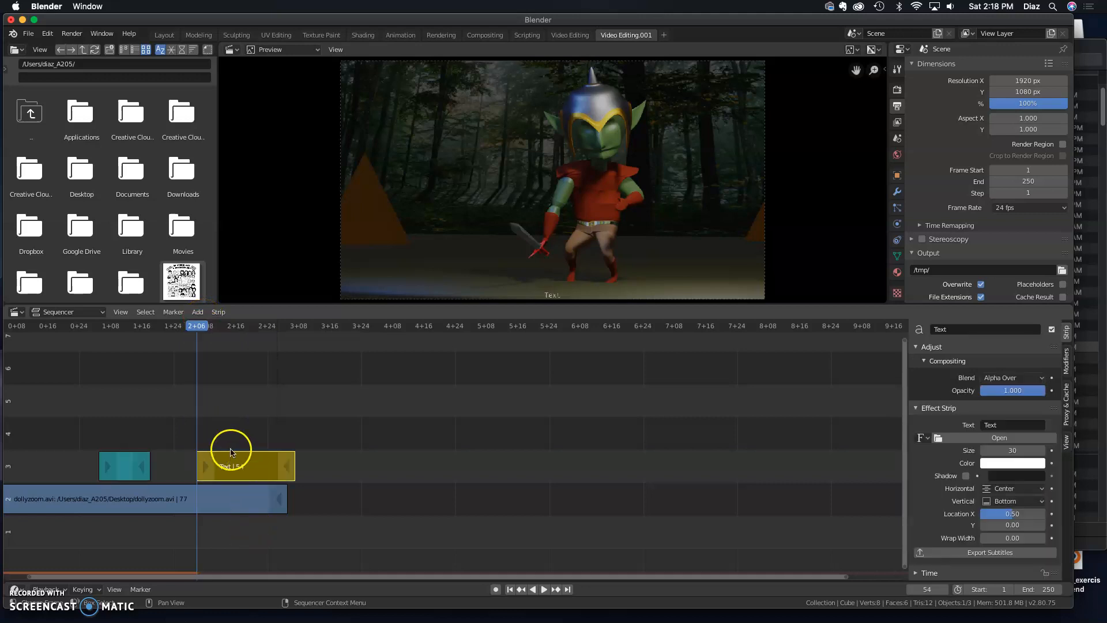
drag(257, 473, 59, 445)
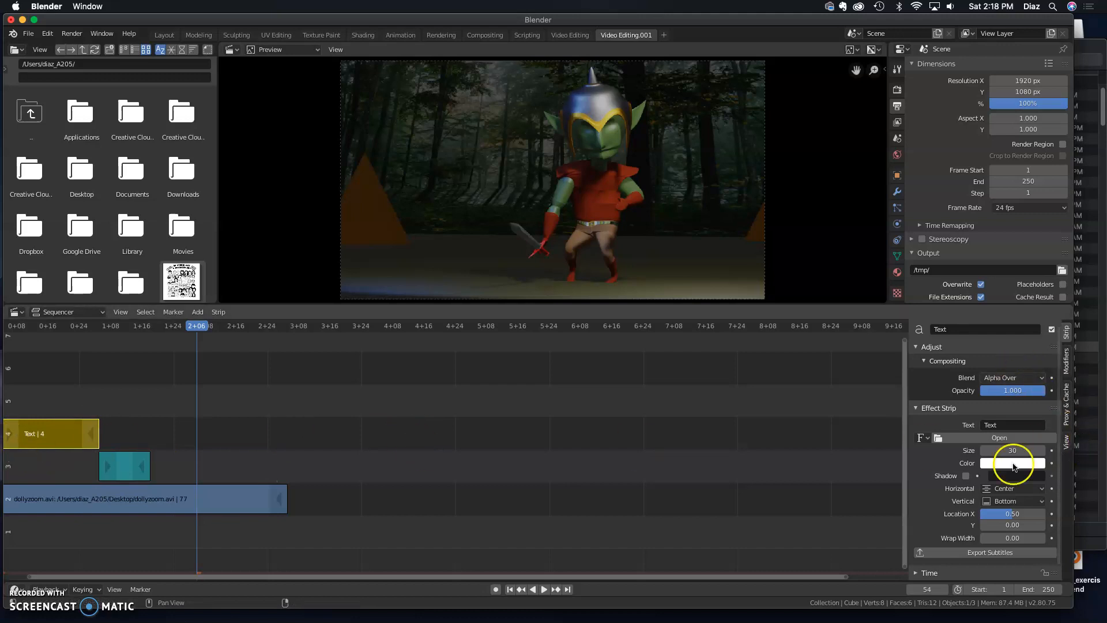
Set the text strip's text to Dolly Zoom
drag(200, 326, 63, 328)
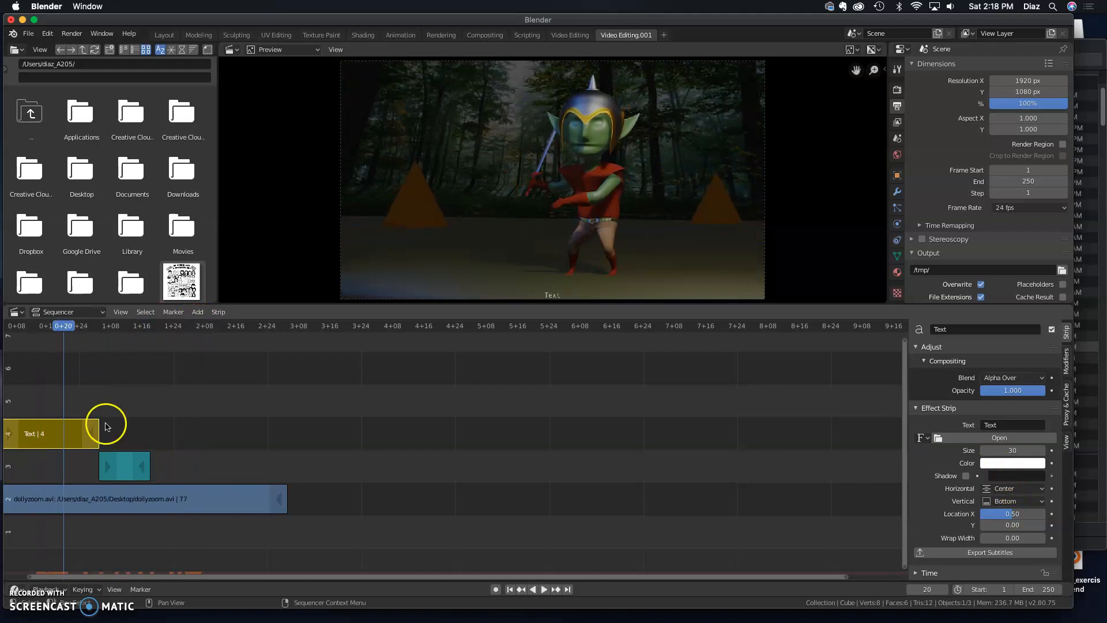
click(22, 600)
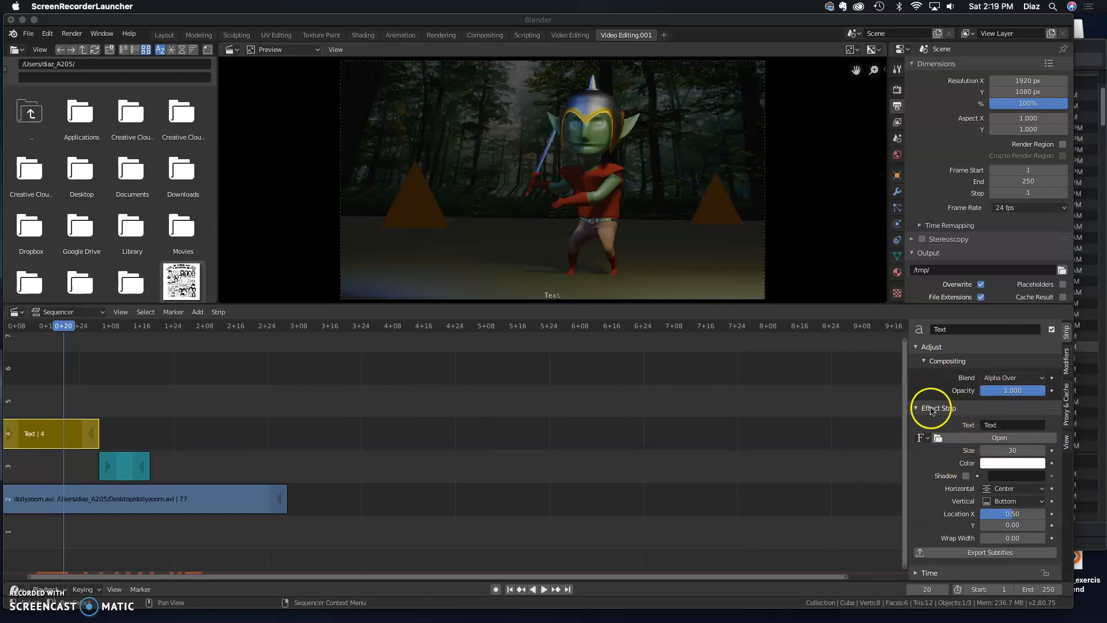
click(117, 462)
click(117, 462)
click(60, 433)
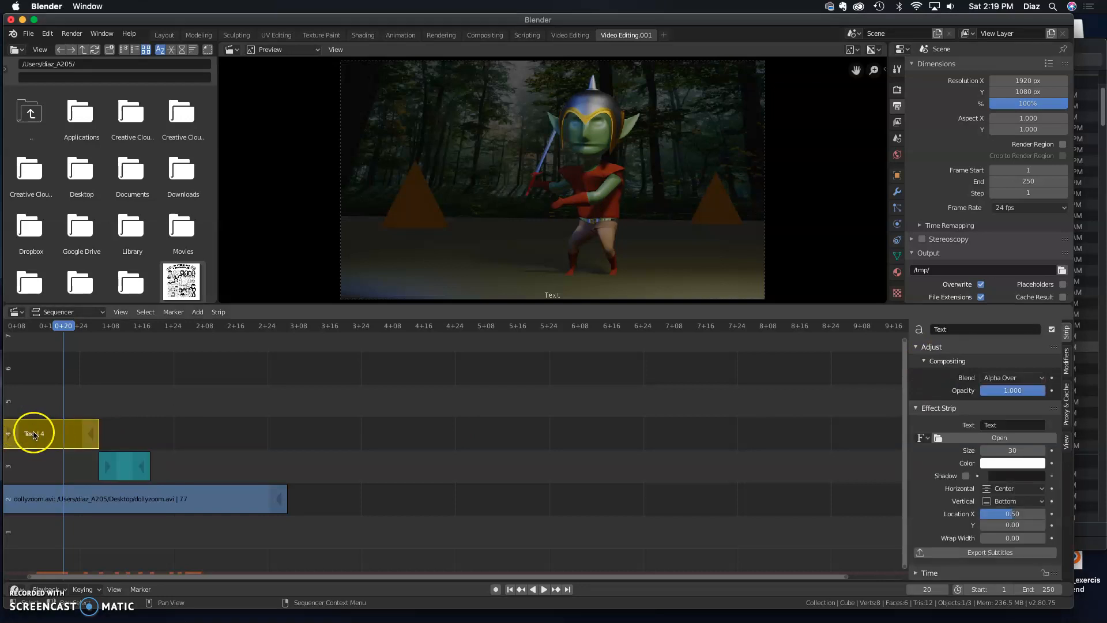
click(996, 427)
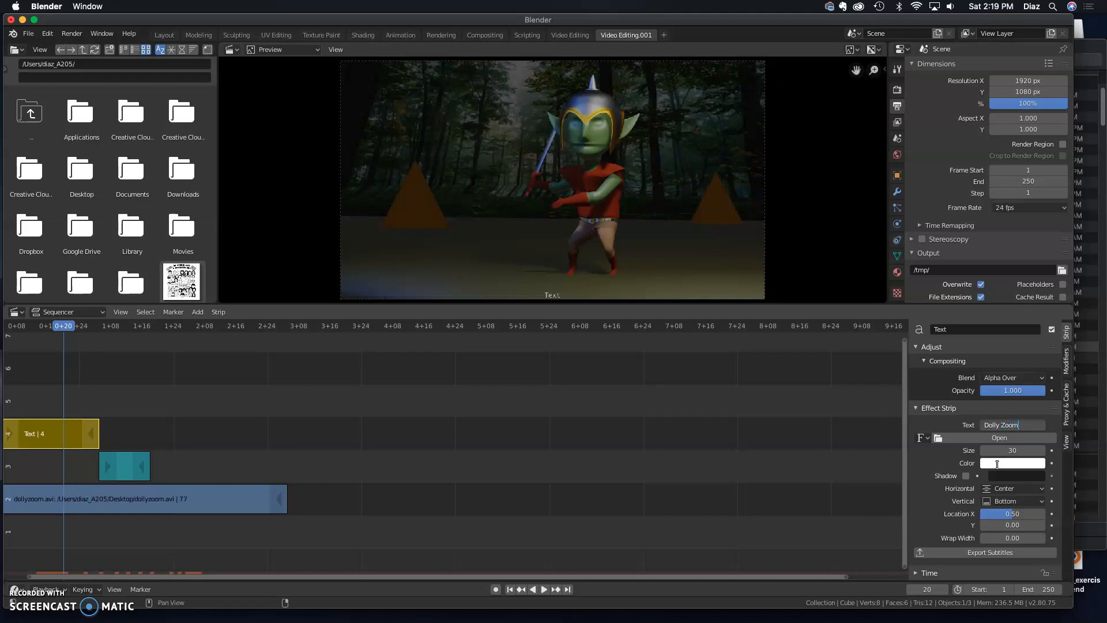
key(Return)
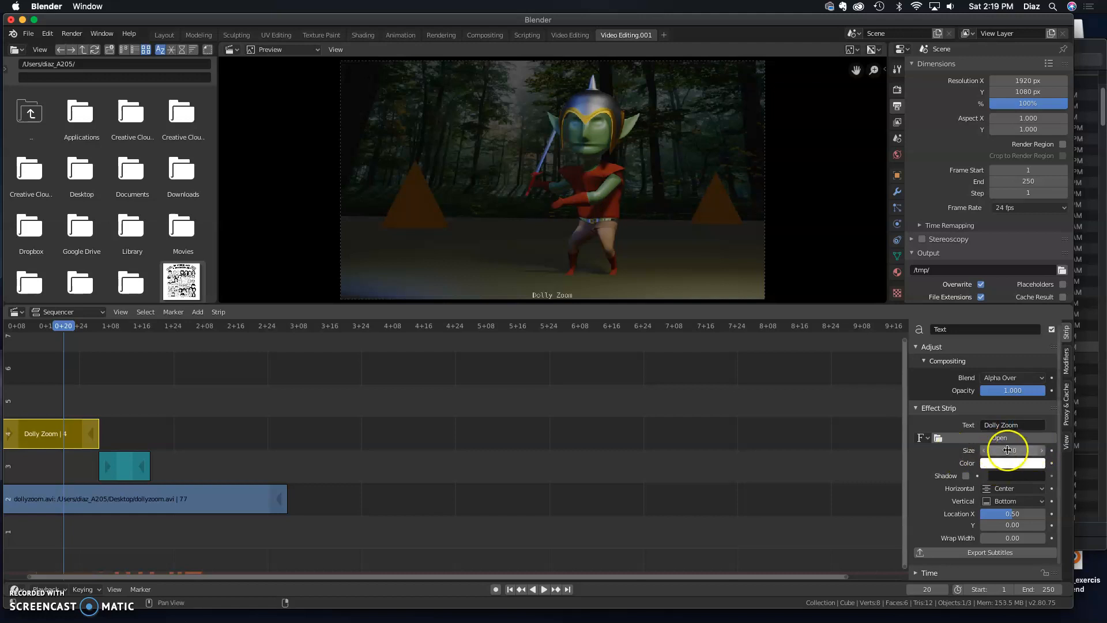
Set the text size to 122 and its Y location to 0.06
drag(1027, 450, 1004, 451)
drag(1006, 525, 993, 517)
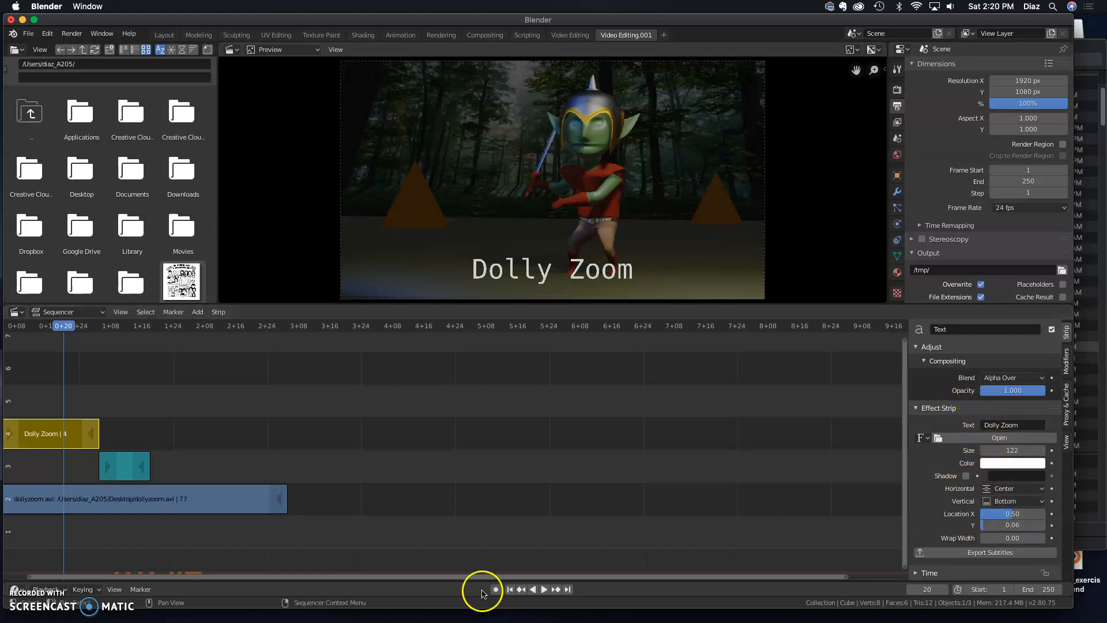
drag(472, 577, 428, 579)
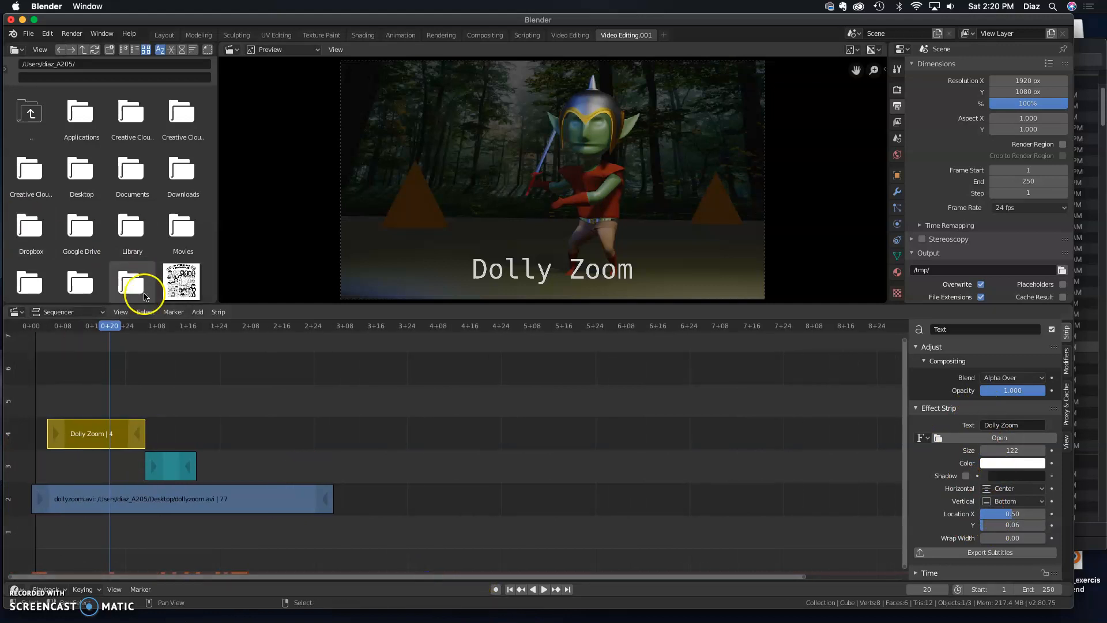
mouse_move(98, 324)
mouse_down()
mouse_move(31, 325)
mouse_move(79, 324)
mouse_up()
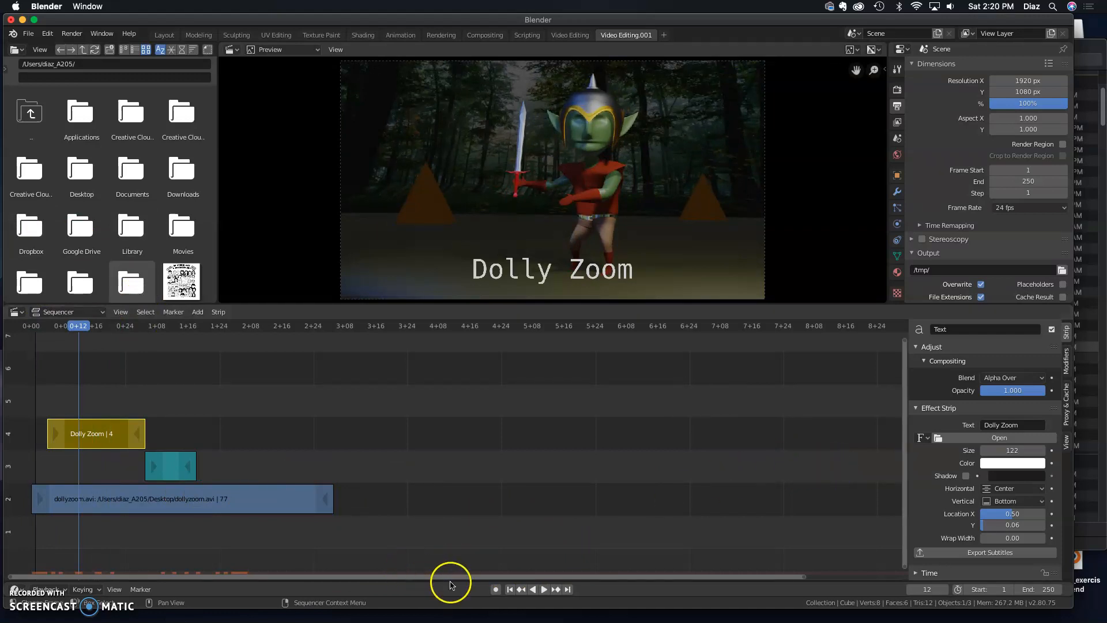
drag(452, 579, 445, 578)
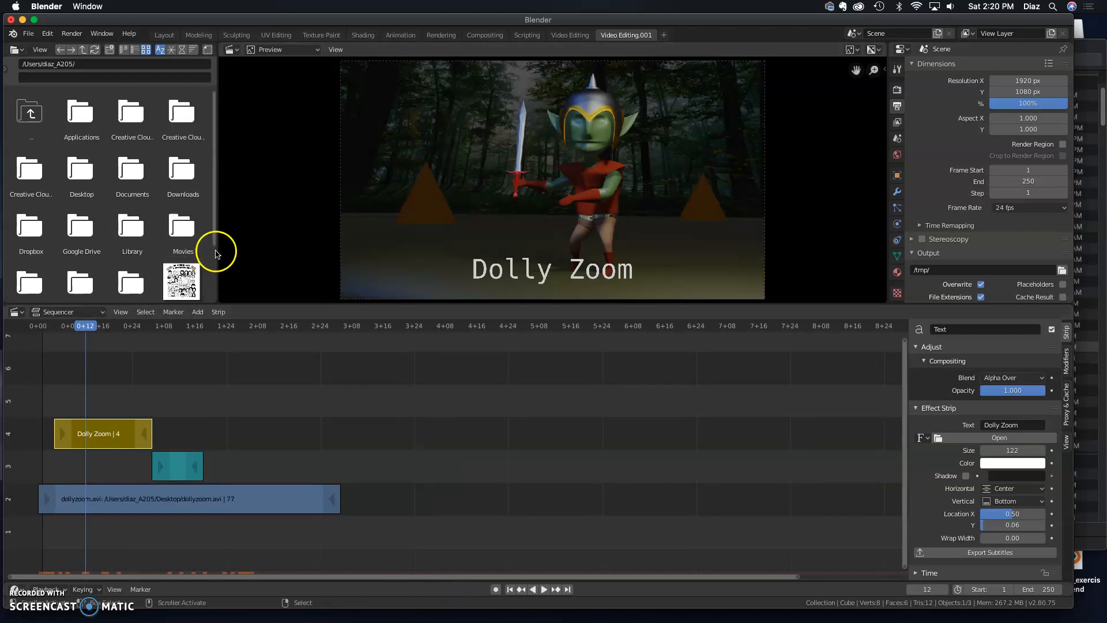
click(28, 34)
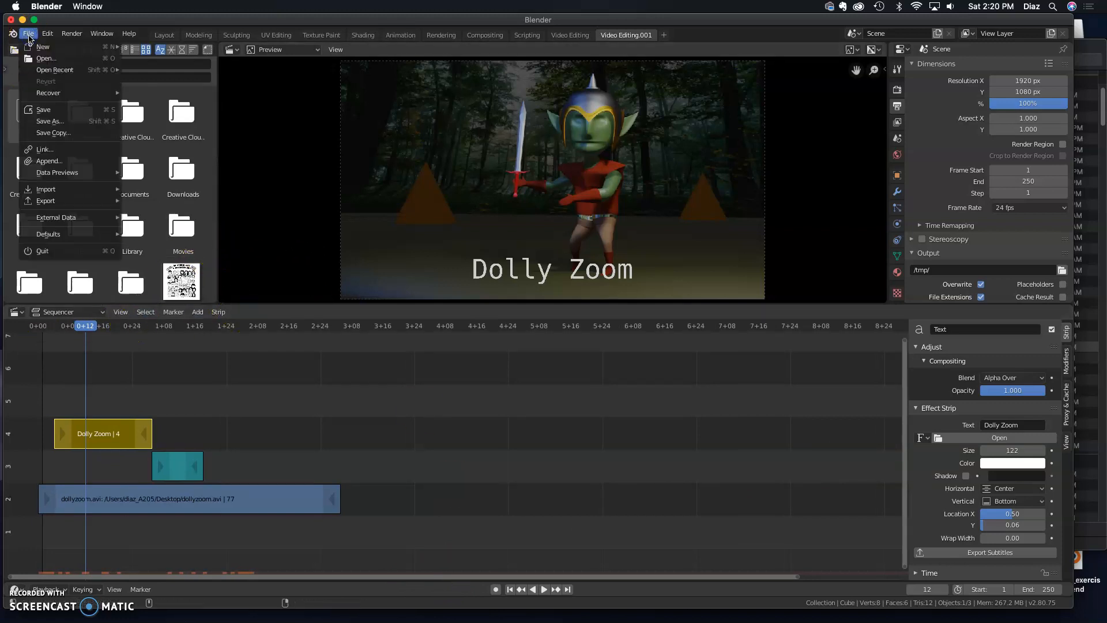
mouse_move(74, 208)
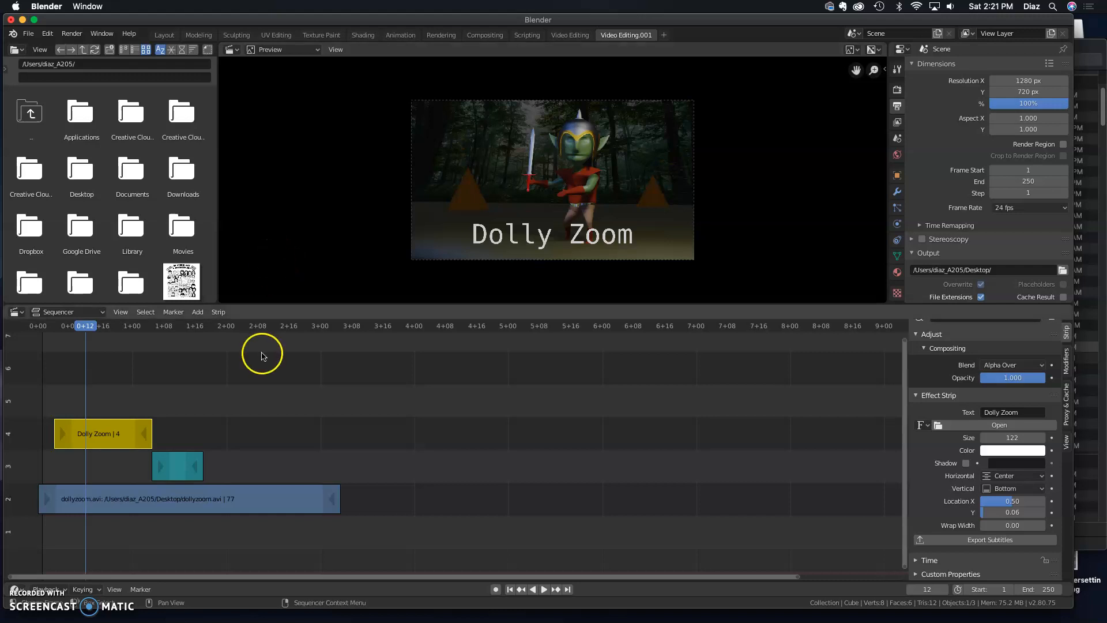
Play the sequence from the start to preview the title and sound
click(65, 326)
key(space)
drag(65, 328, 37, 327)
key(space)
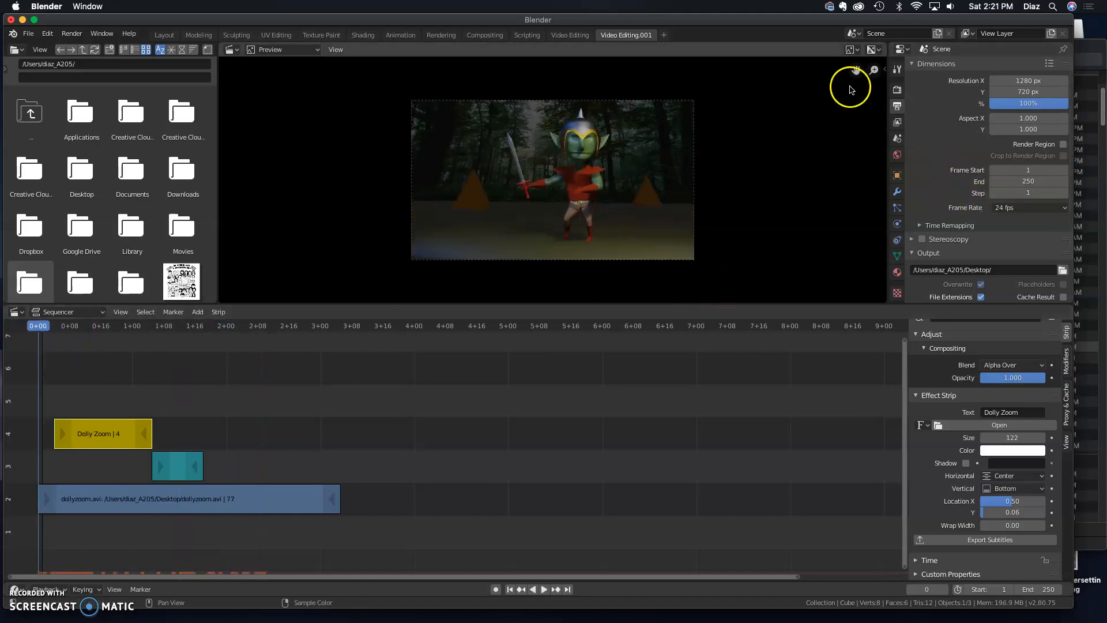
Set the output resolution to the HDTV 720p preset in the output properties
click(897, 90)
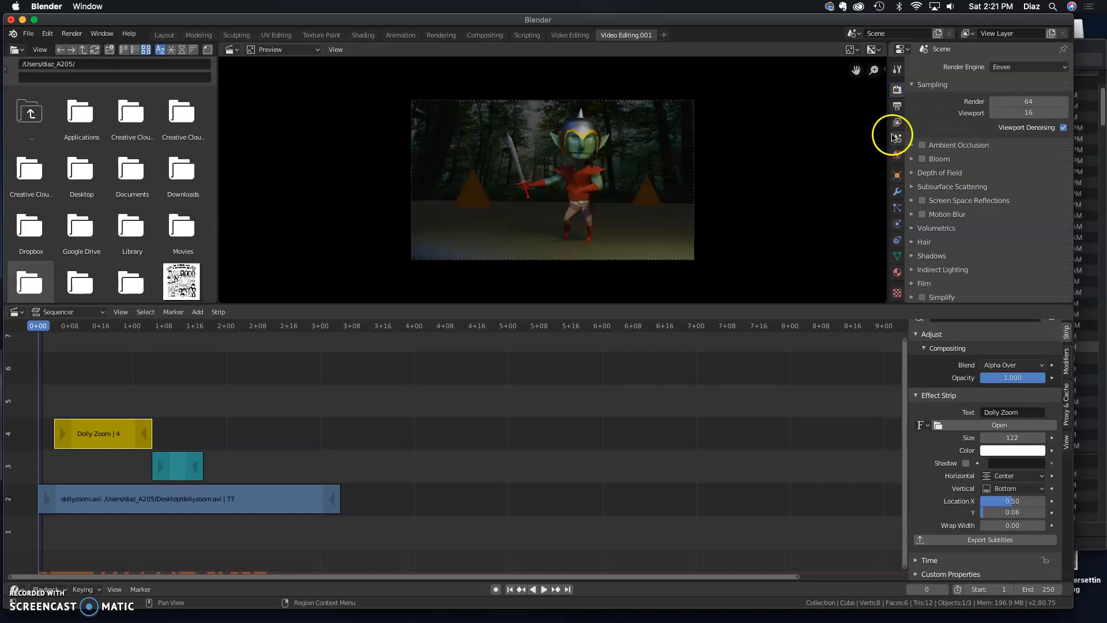
click(898, 109)
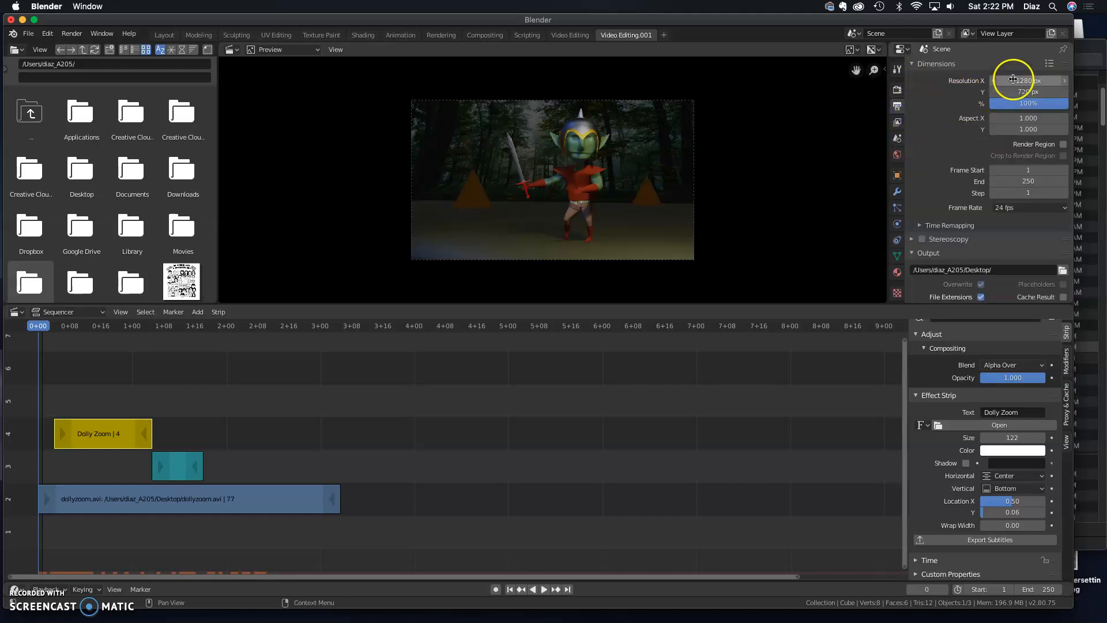
click(1050, 64)
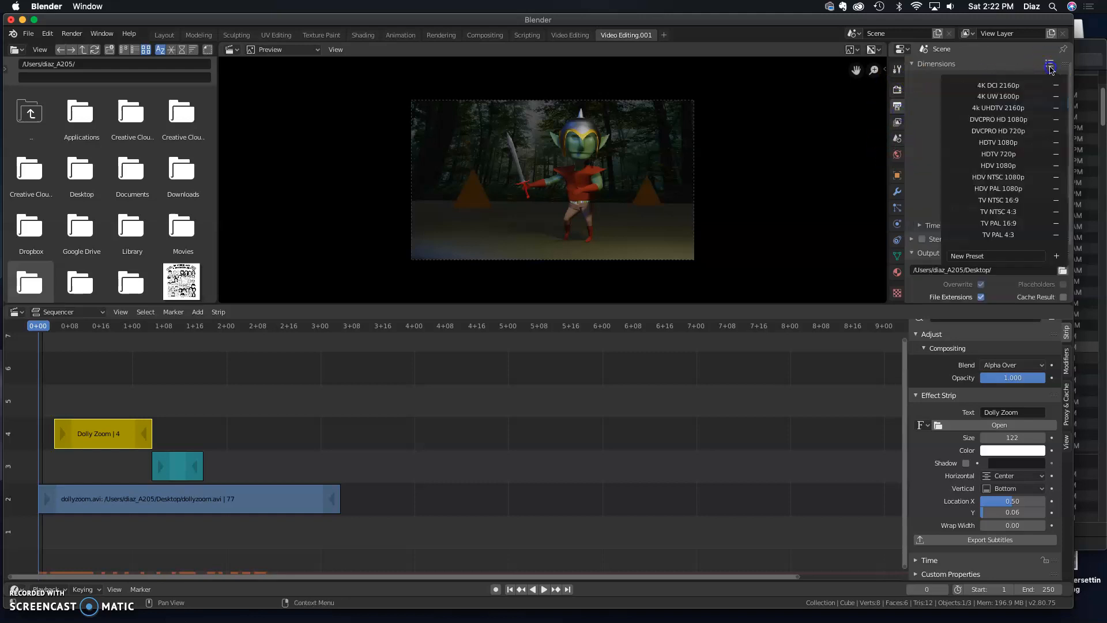
click(1026, 154)
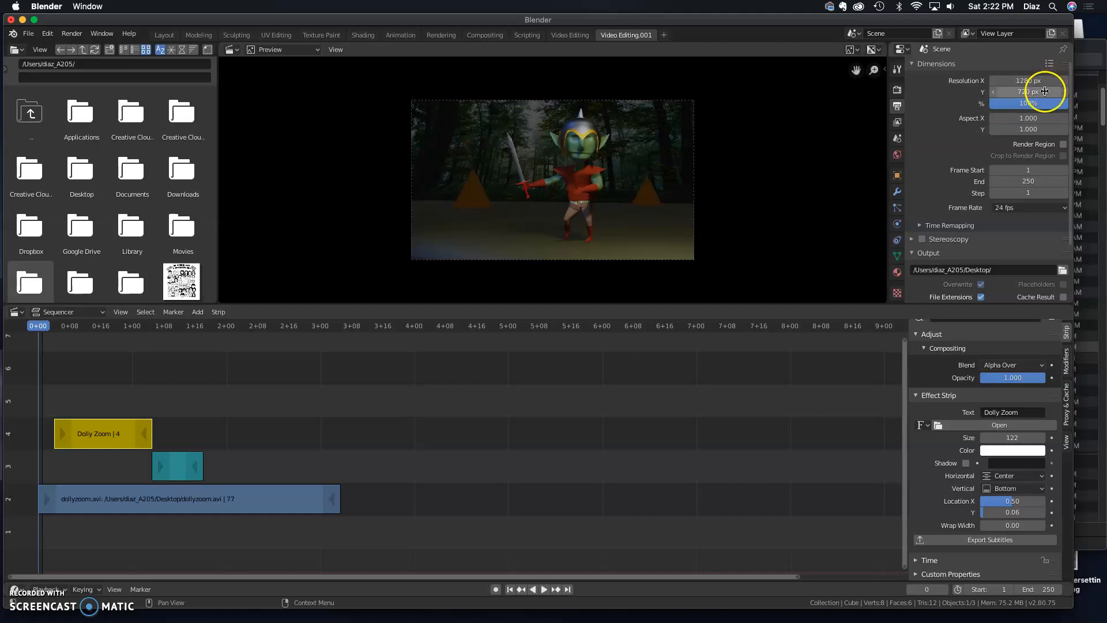
Set the output file format to AVI JPEG
scroll(973, 217, down, 2)
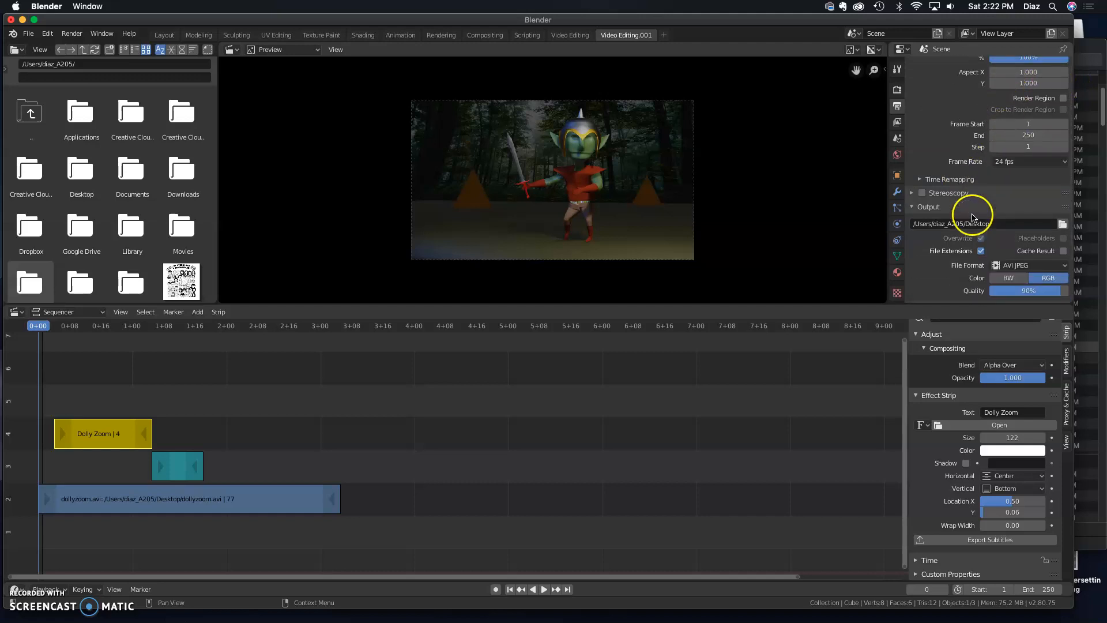
click(1016, 266)
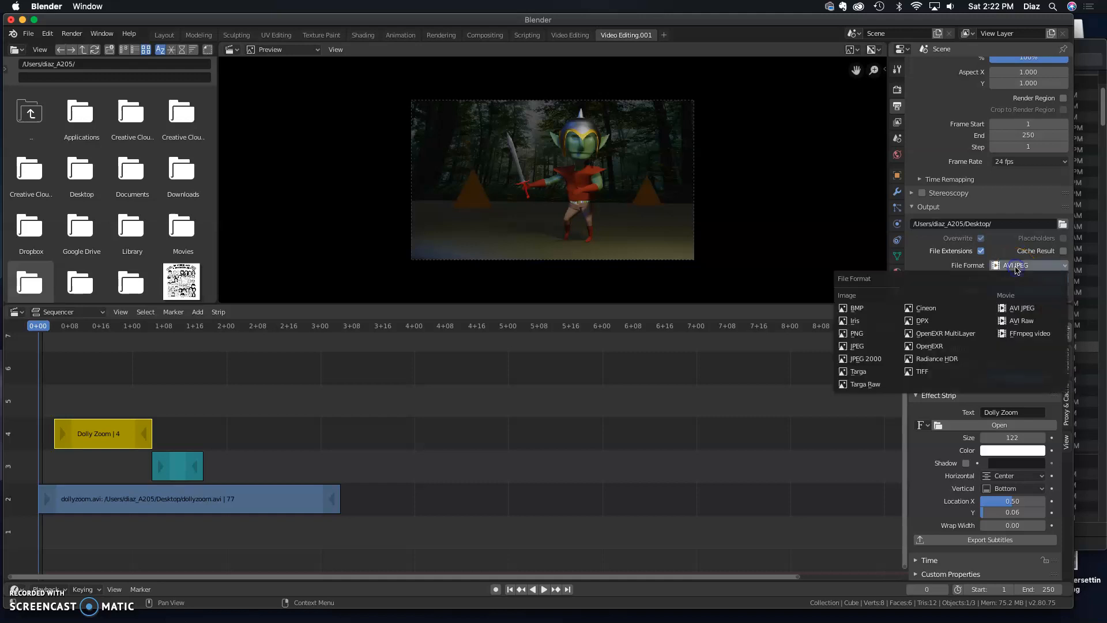
click(1018, 308)
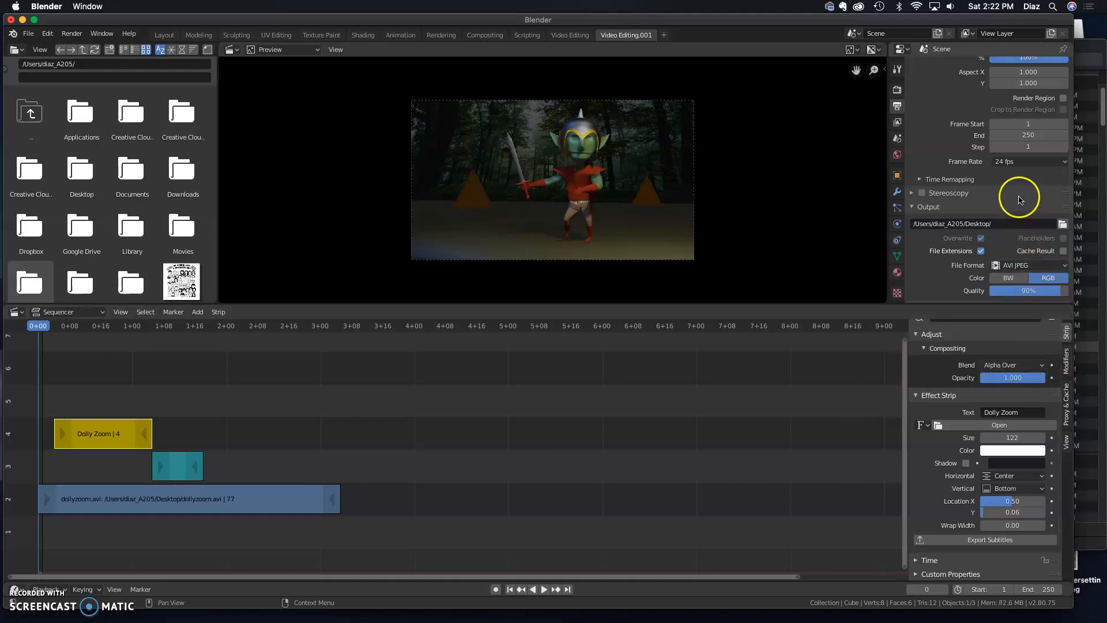
Render the animation, then close the render window
scroll(1019, 199, down, 1)
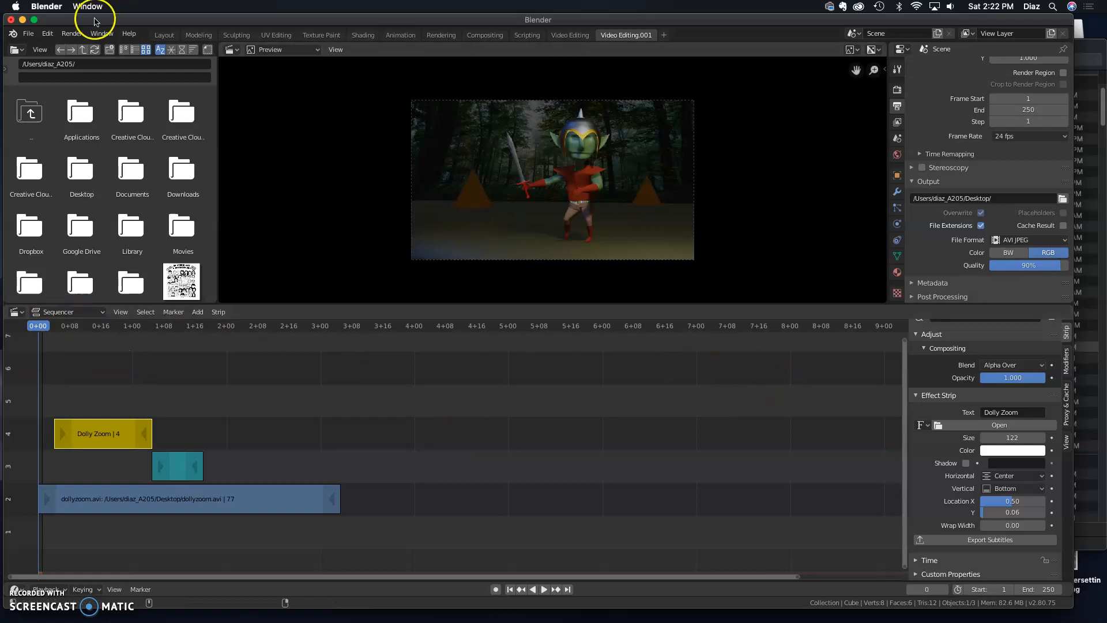
click(72, 34)
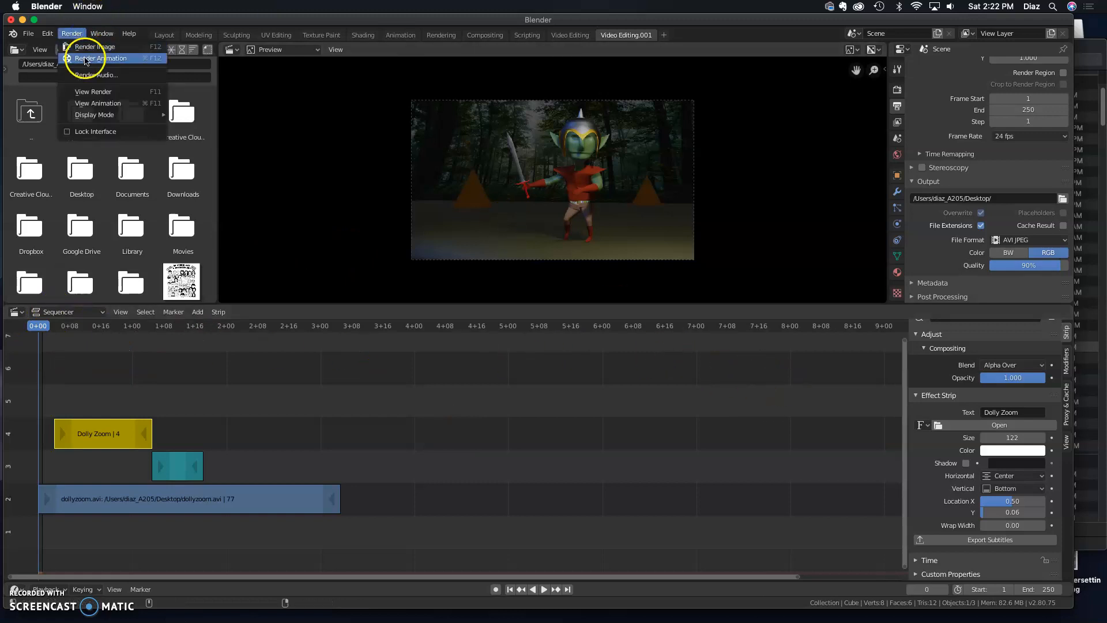
click(86, 58)
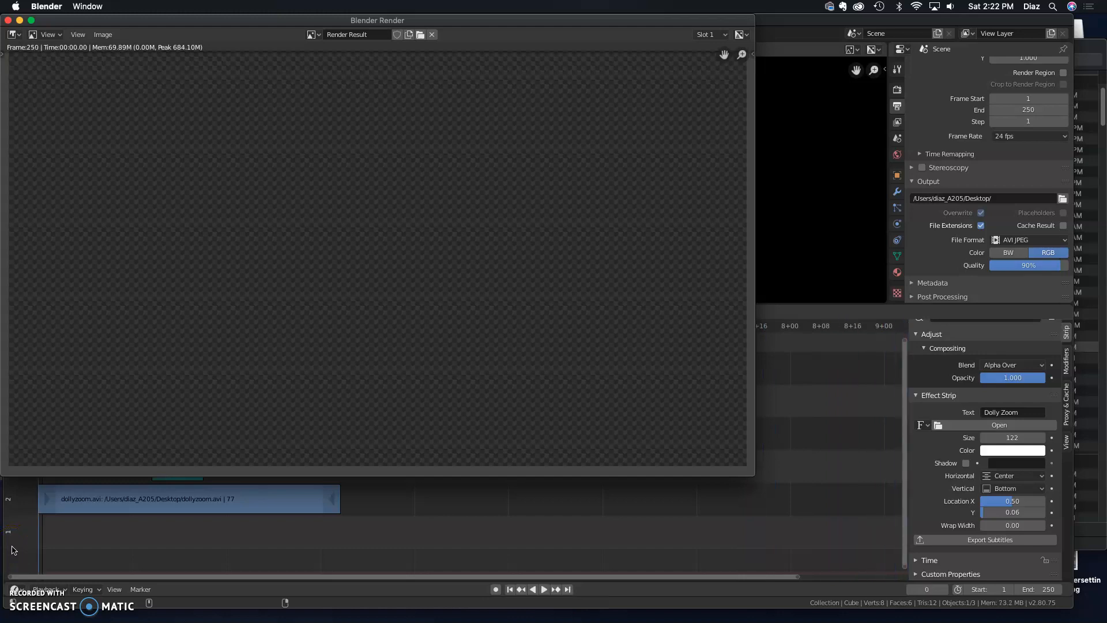
click(8, 20)
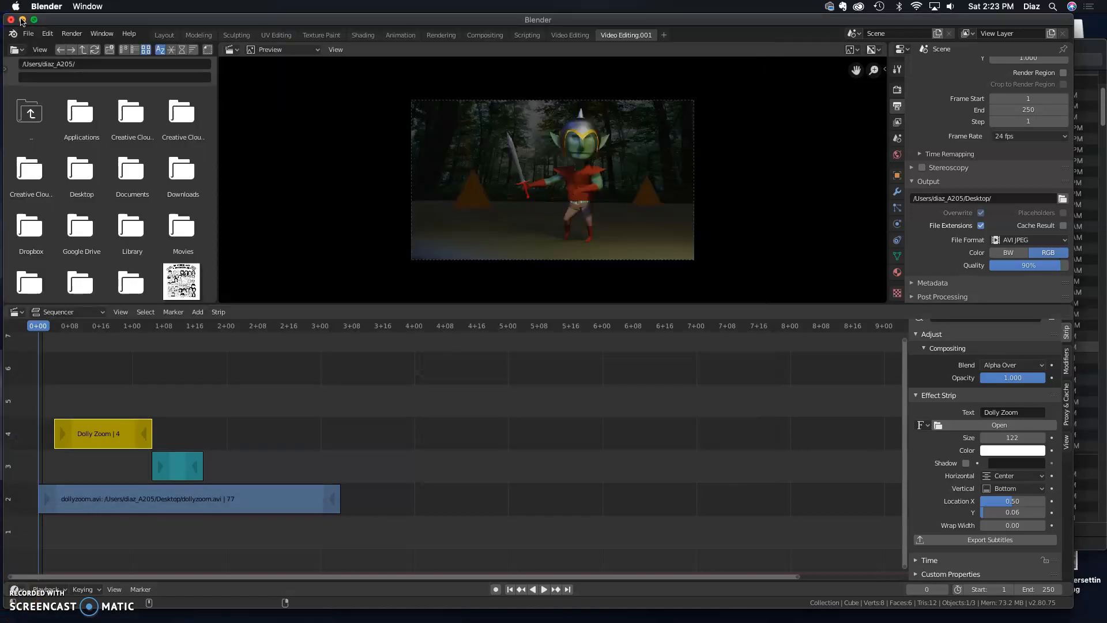
Open the rendered 0001-0250.avi file from the desktop in QuickTime Player and play it
click(22, 20)
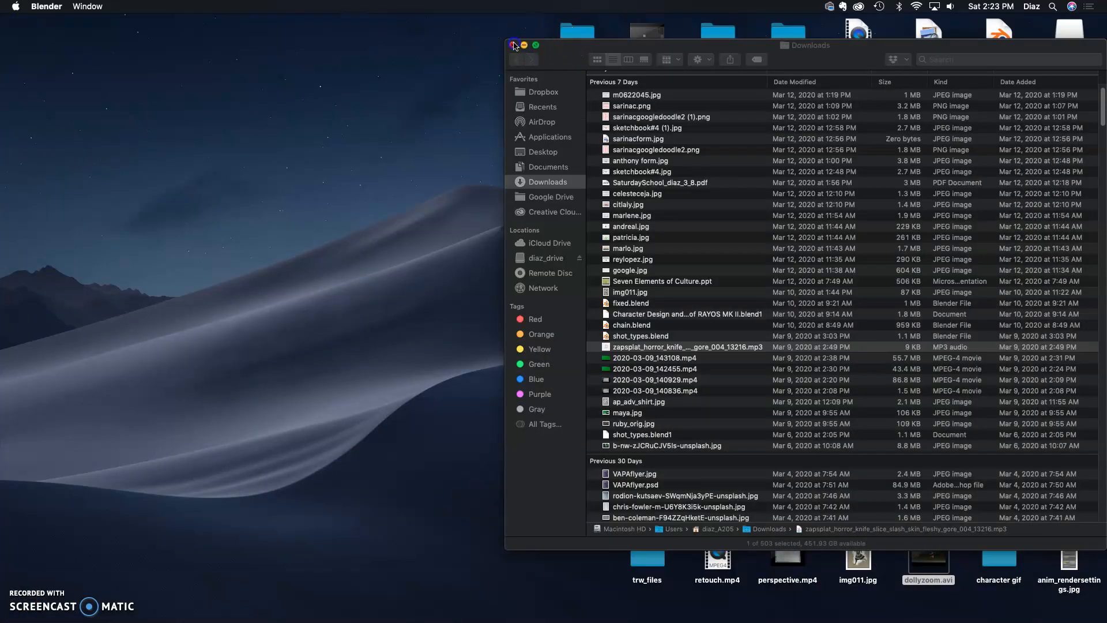
click(513, 45)
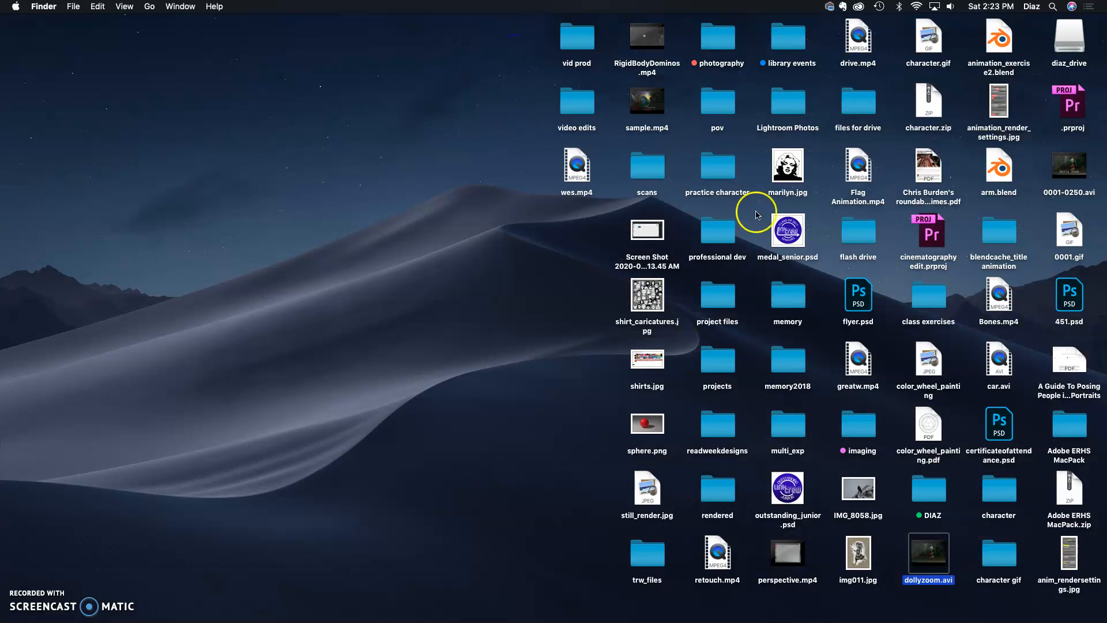
click(1070, 163)
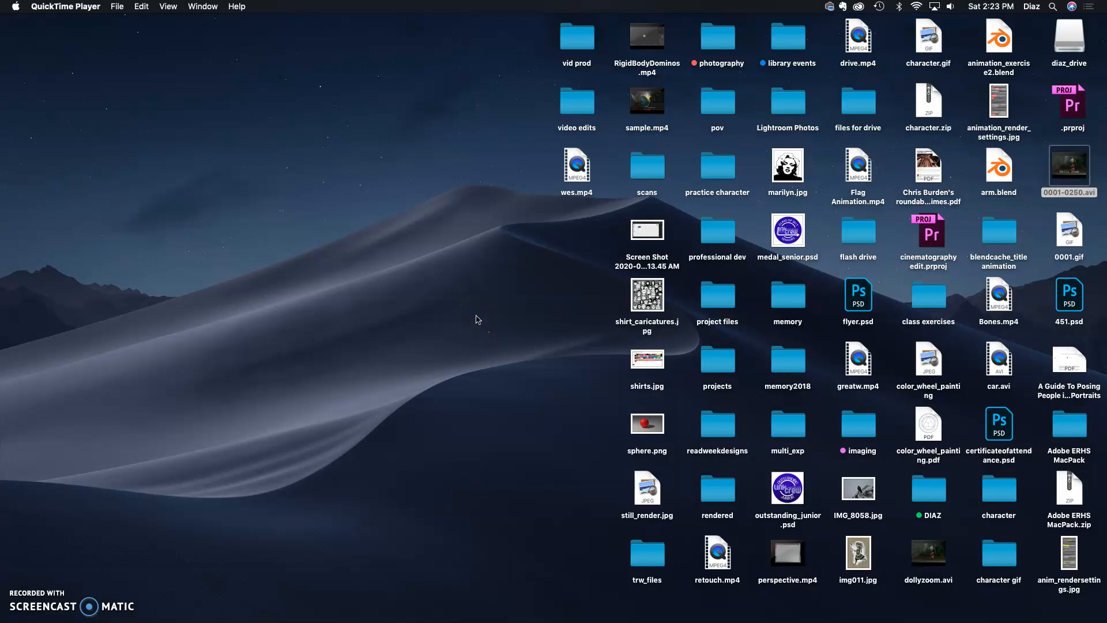
double_click(1061, 168)
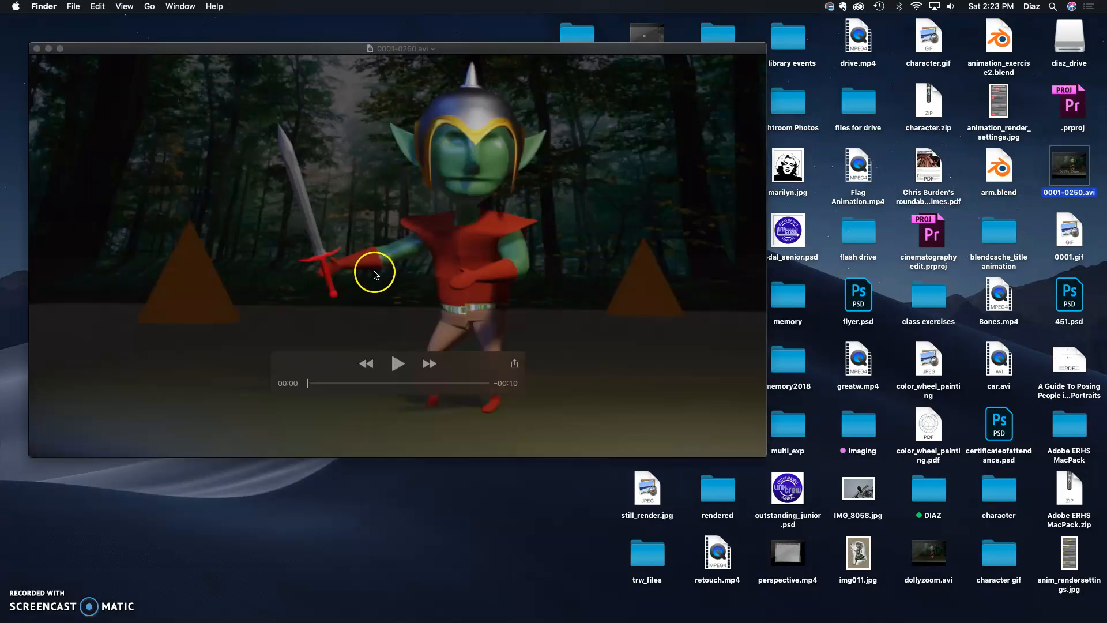
click(398, 366)
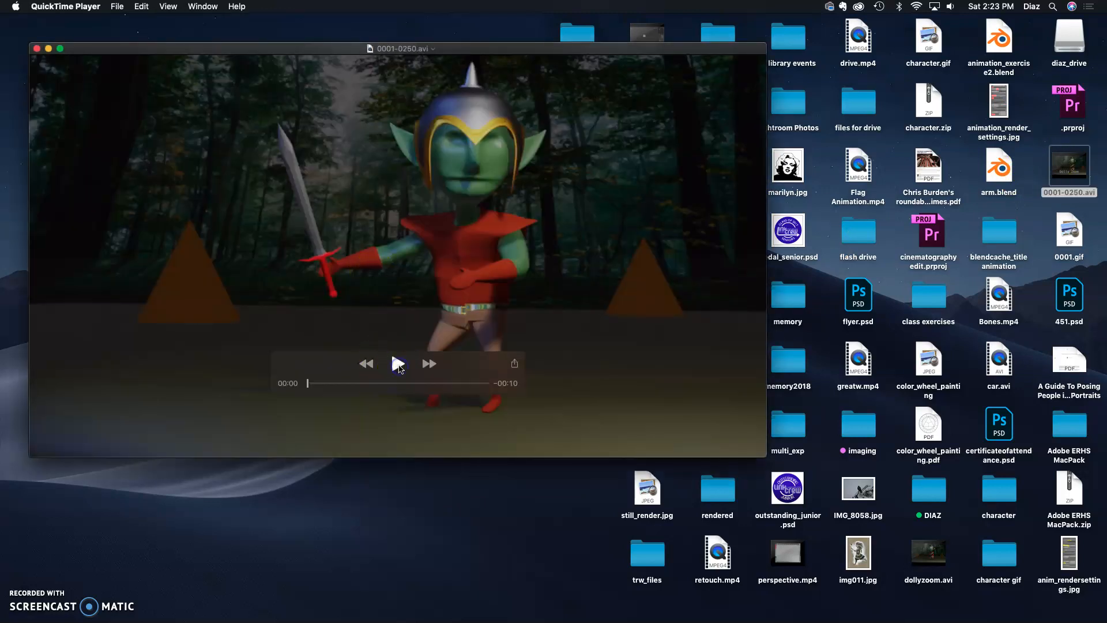